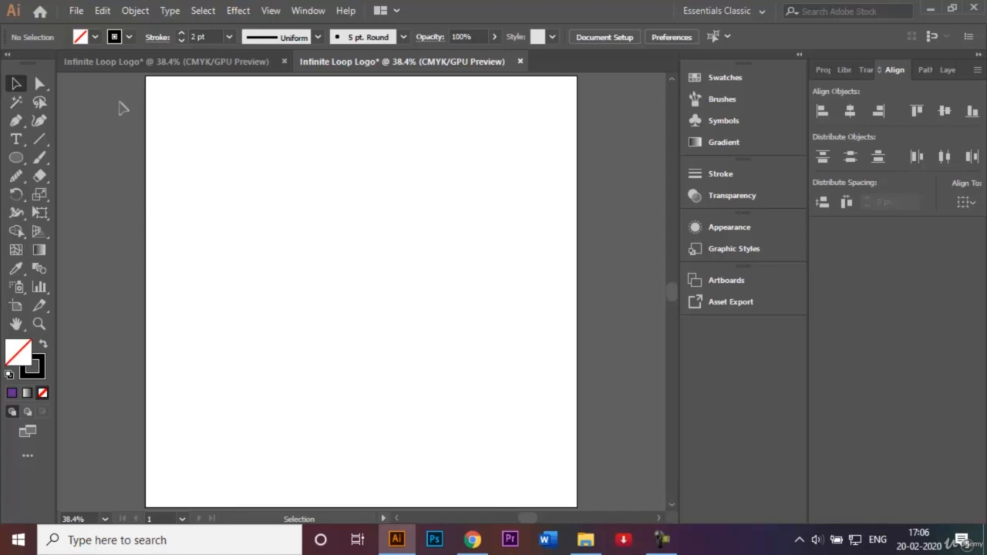
Choose the Ellipse tool and check the fill colour and stroke weight settings.
click(21, 160)
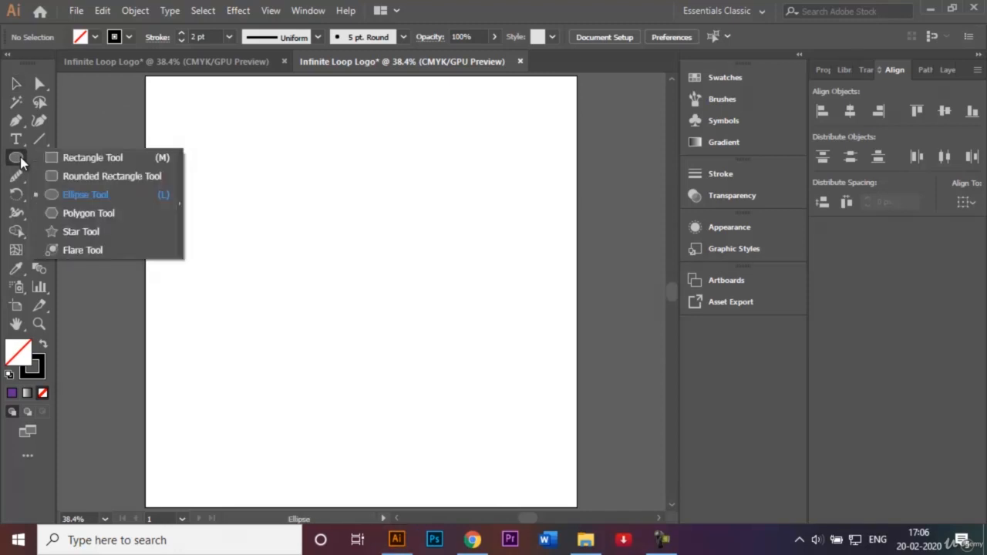
click(76, 197)
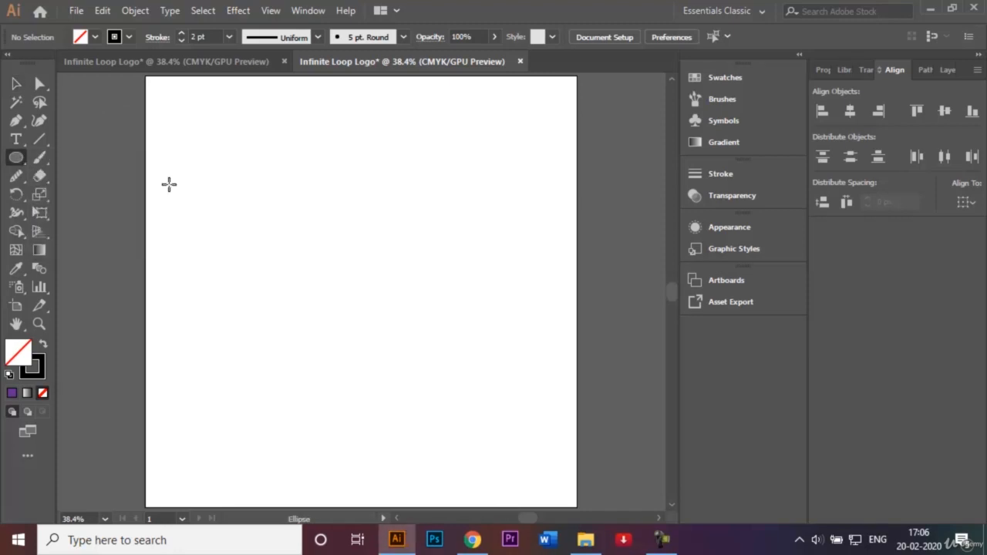
click(93, 37)
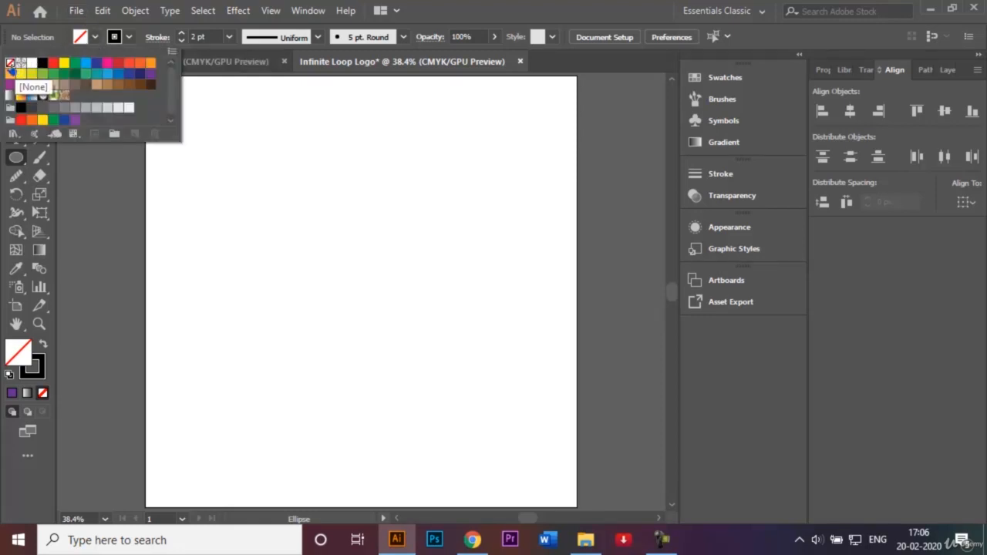
click(304, 218)
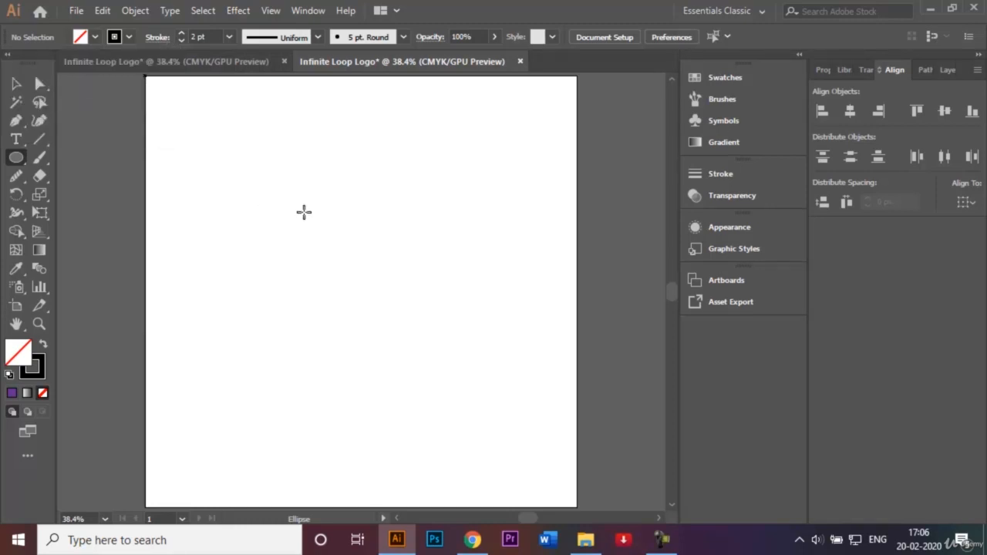
click(229, 38)
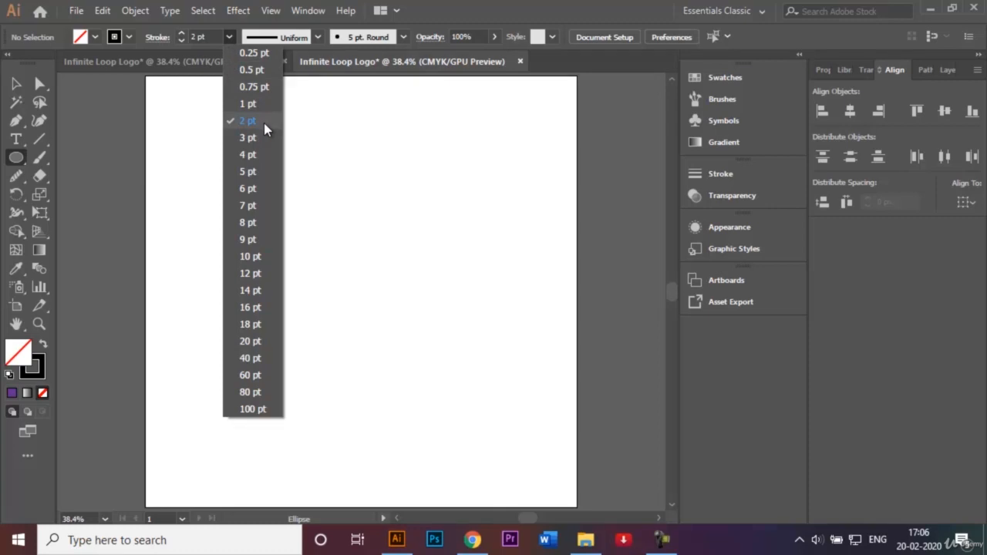
click(354, 194)
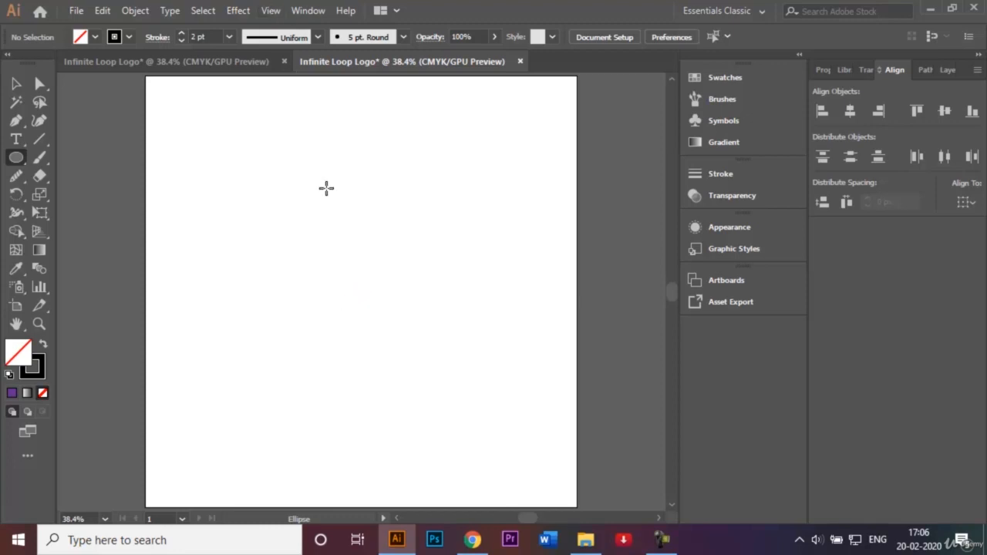
Check whether Smart Guides are enabled for the document.
click(270, 11)
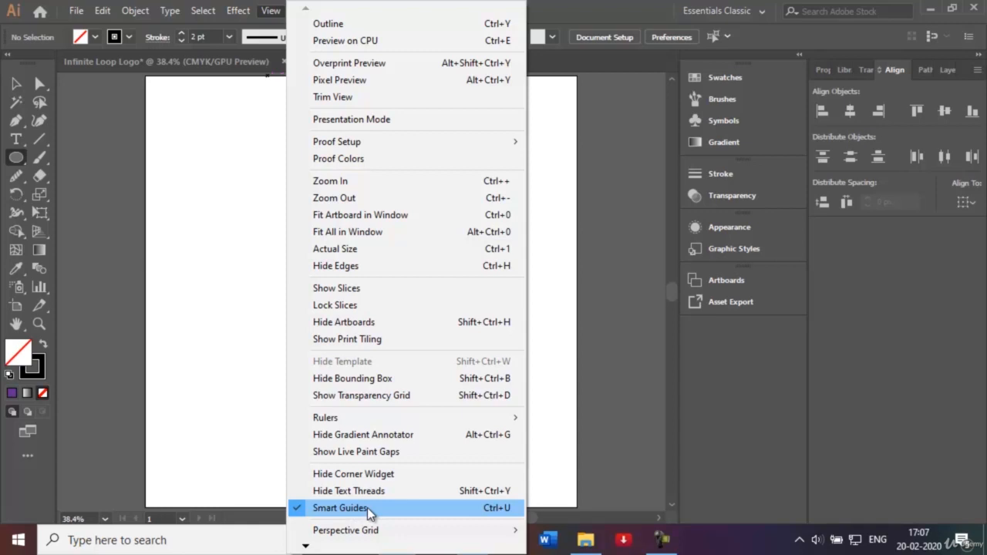
click(257, 387)
click(529, 299)
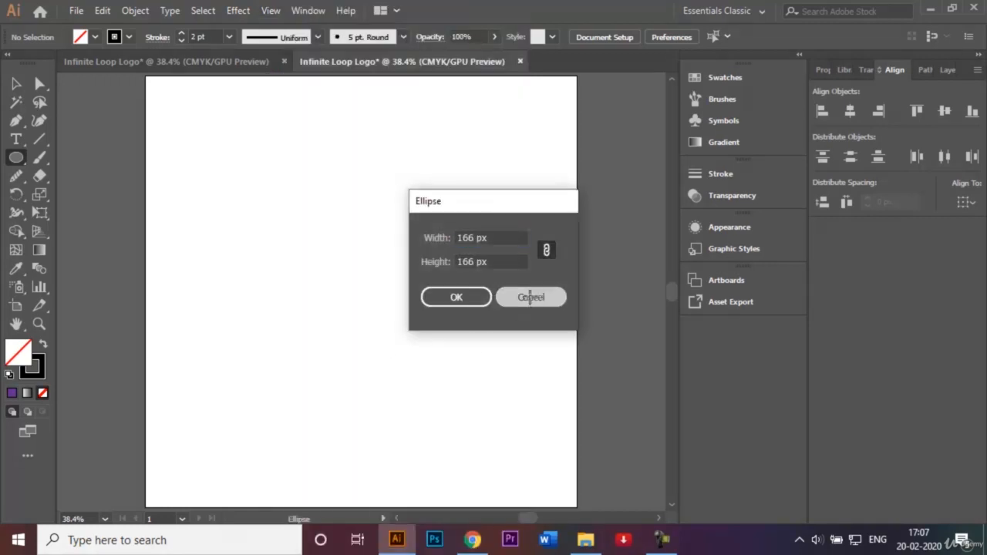
Create a 450 px circle and move it to the centre of the artboard.
click(360, 290)
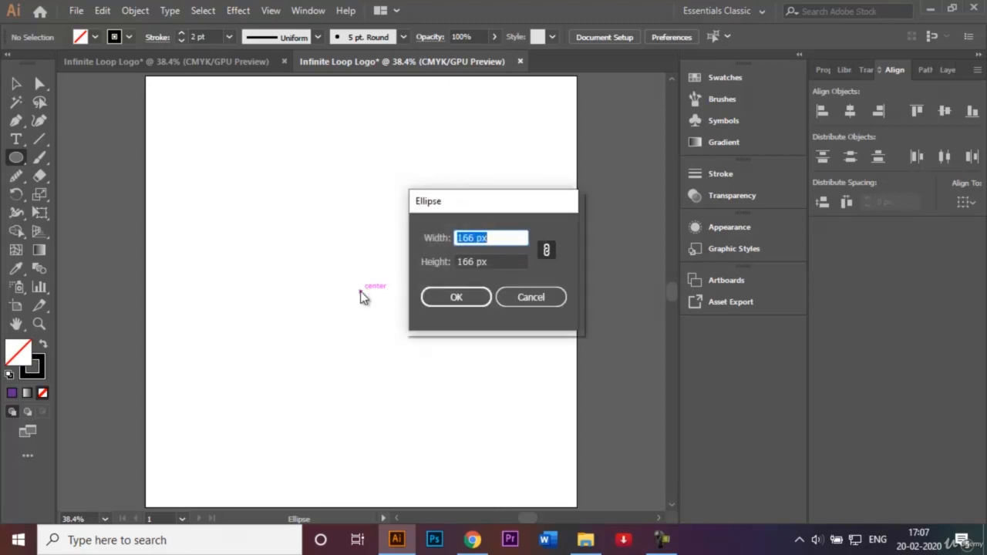
key(BackSpace)
text(450)
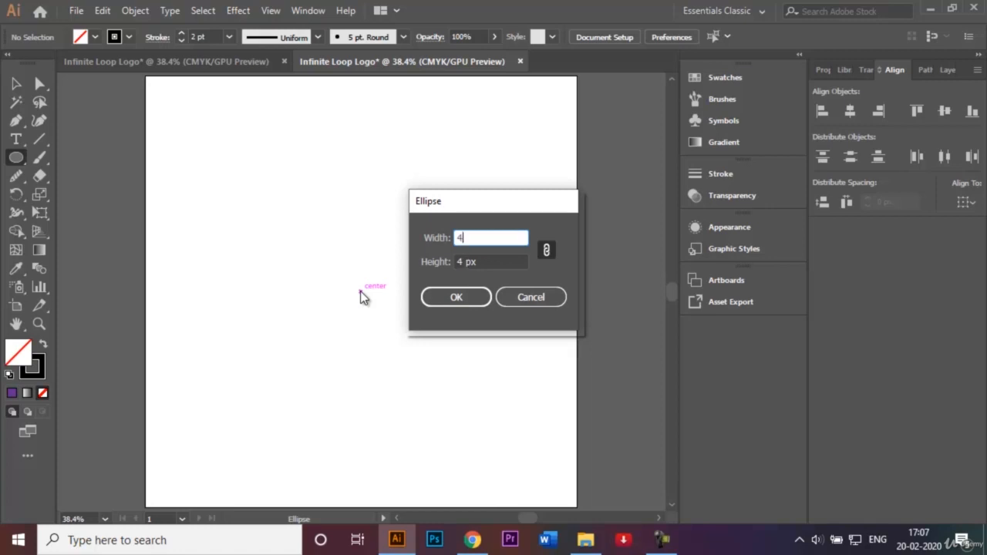
click(457, 298)
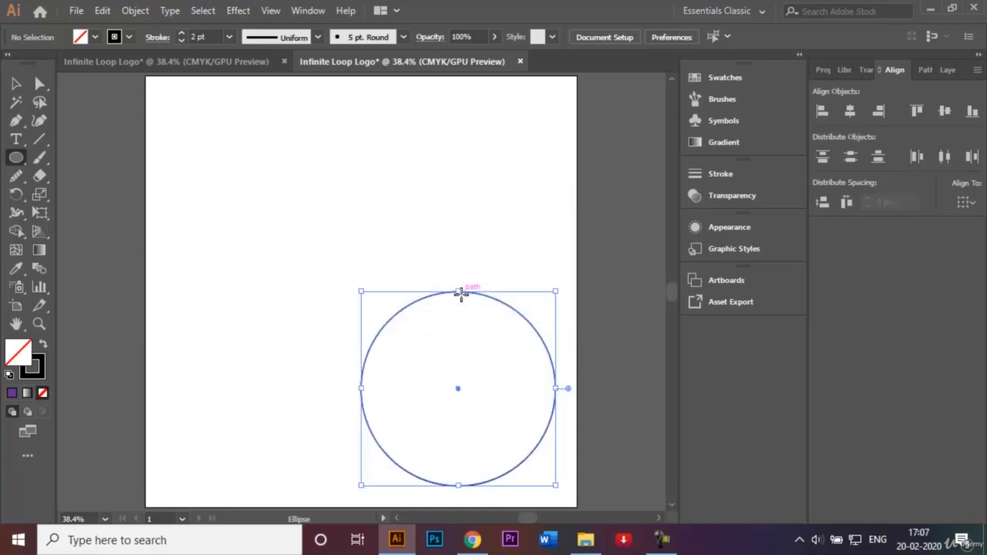
key(v)
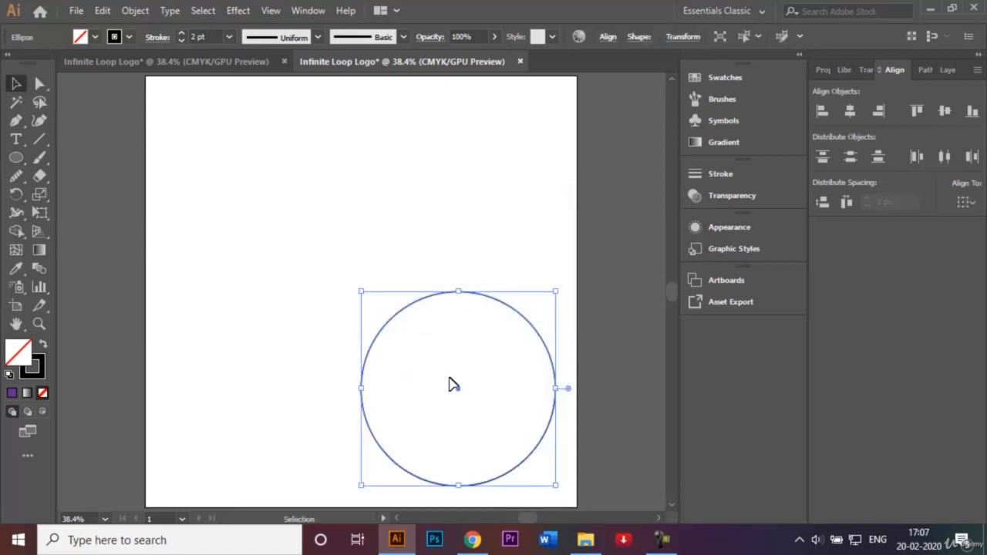
drag(455, 392, 361, 294)
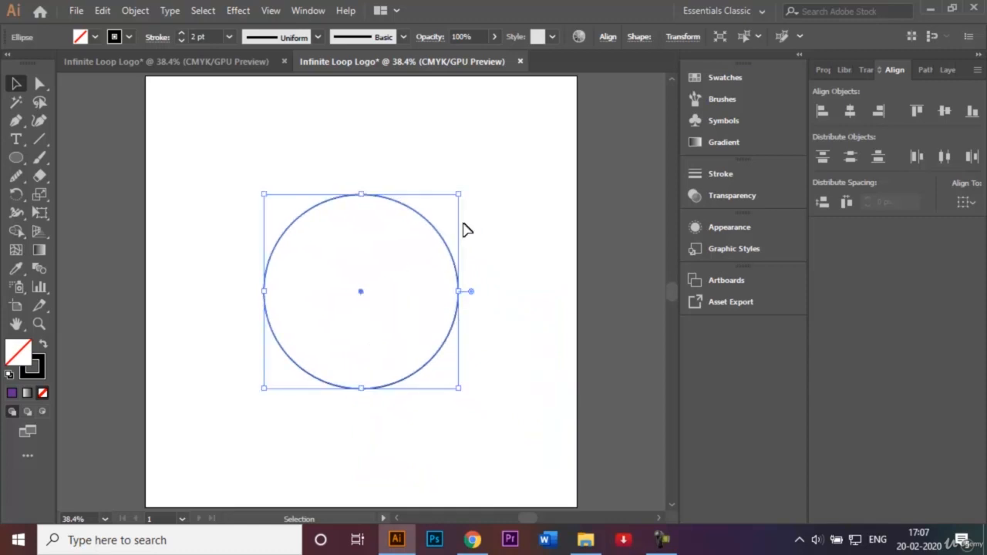
click(469, 229)
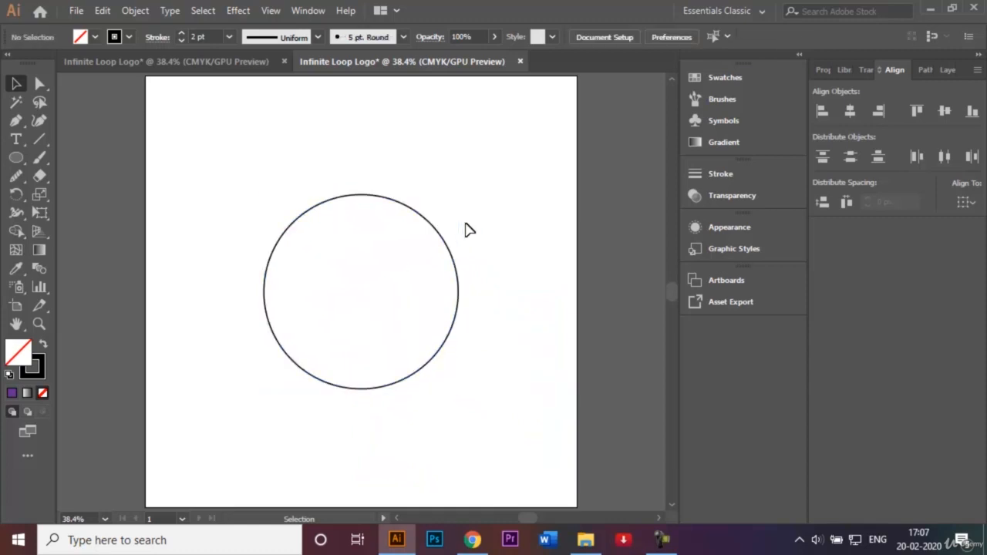
Create a 308 px circle and centre it inside the 450 px circle.
click(15, 157)
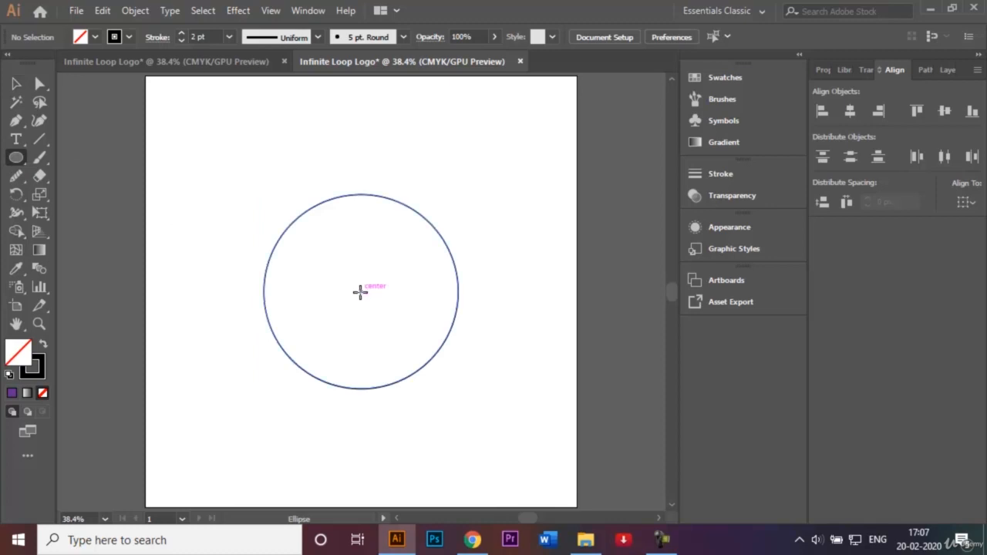
click(360, 291)
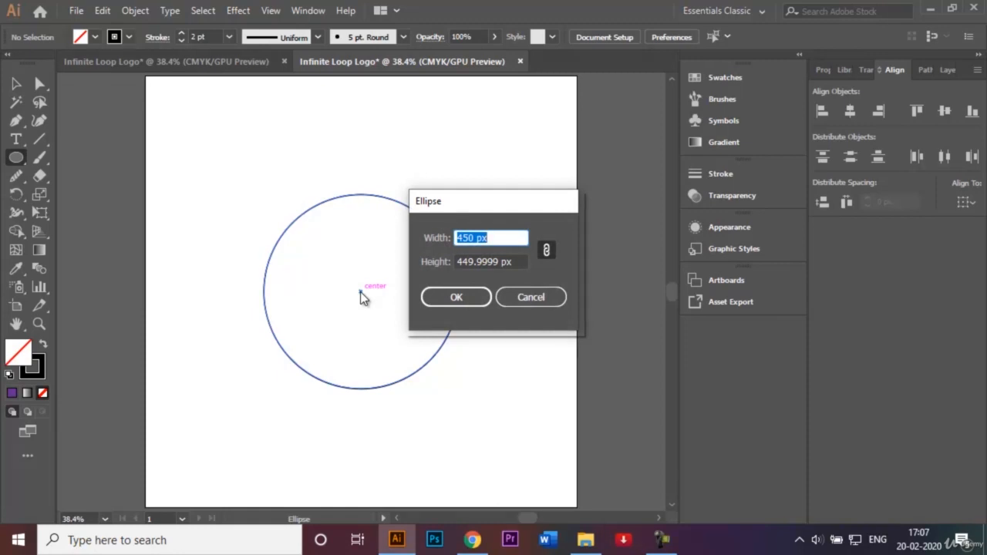
text(308)
click(456, 297)
click(426, 359)
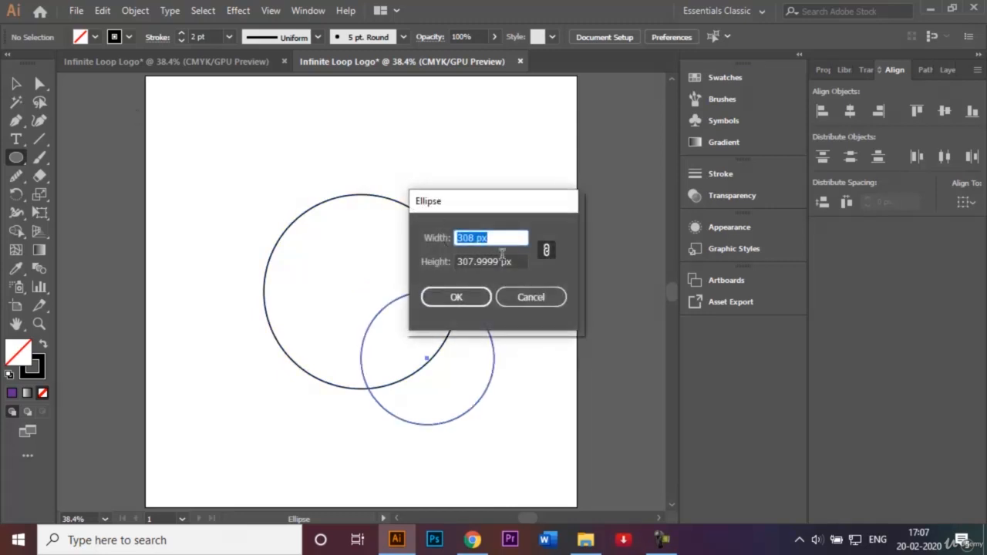
click(519, 296)
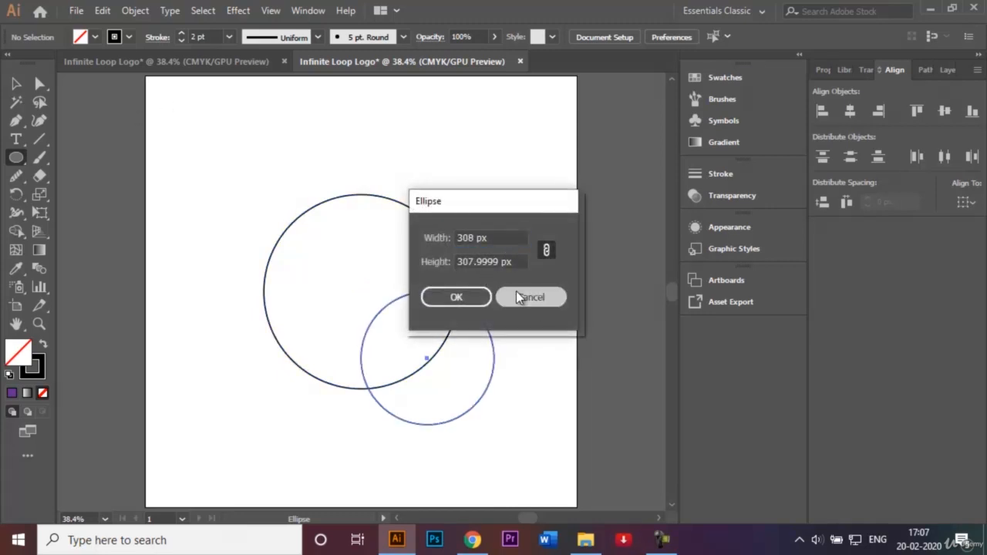
key(v)
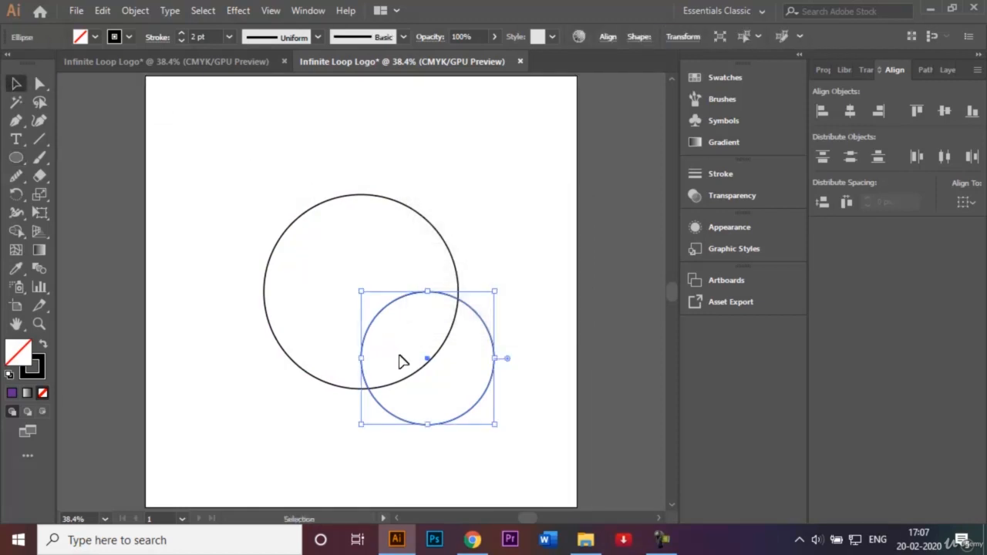
drag(428, 363, 359, 294)
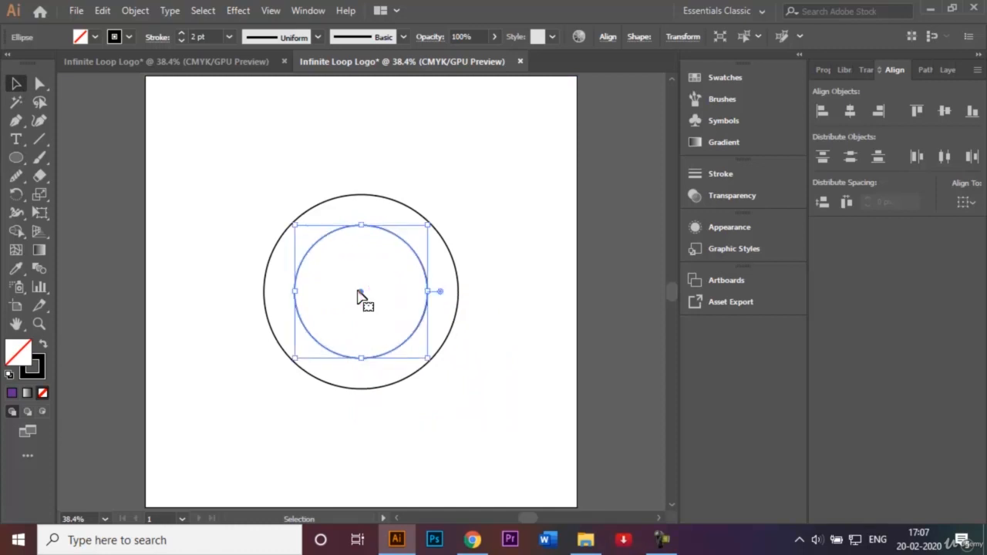
click(440, 159)
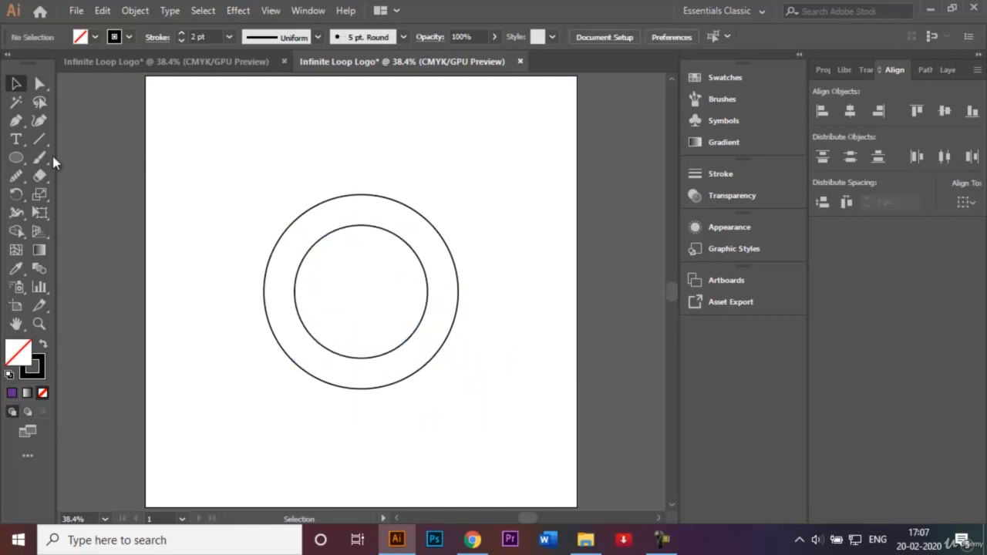
Create a 166 px circle and centre it inside the two existing circles.
click(15, 157)
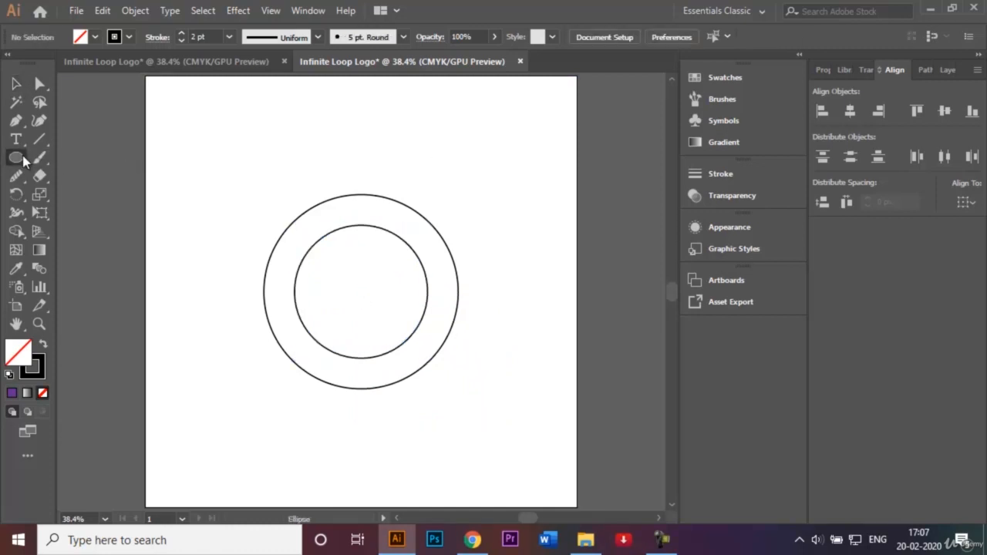
click(363, 290)
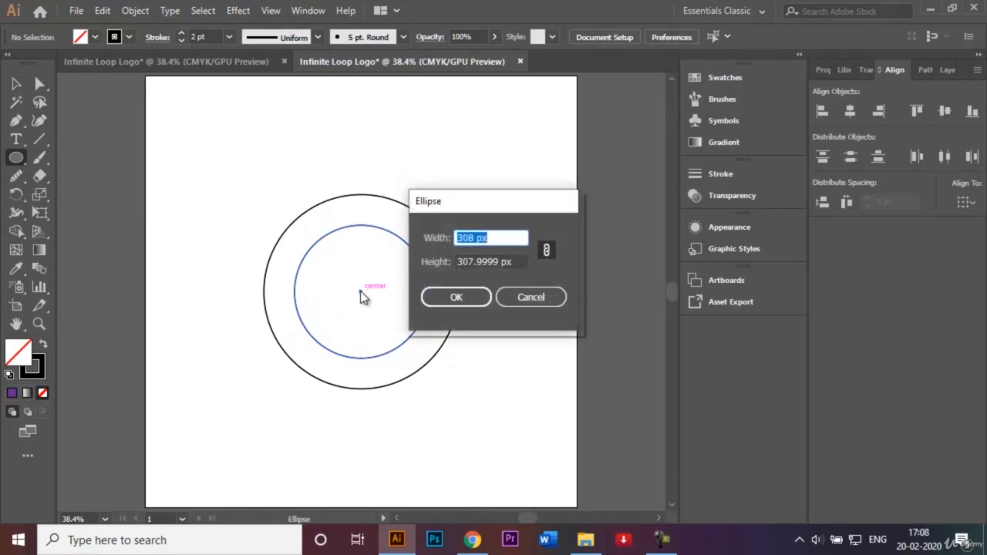
key(BackSpace)
text(166)
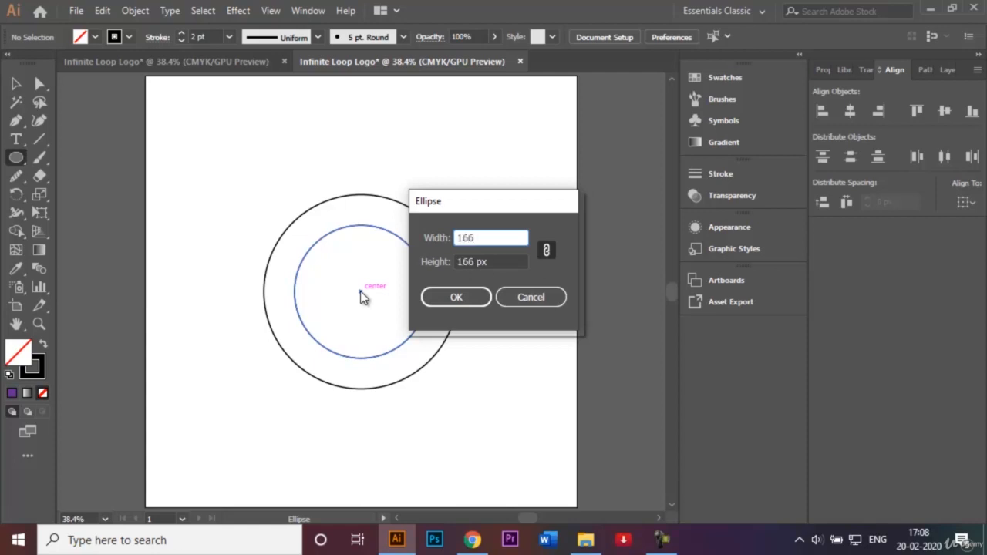
click(462, 301)
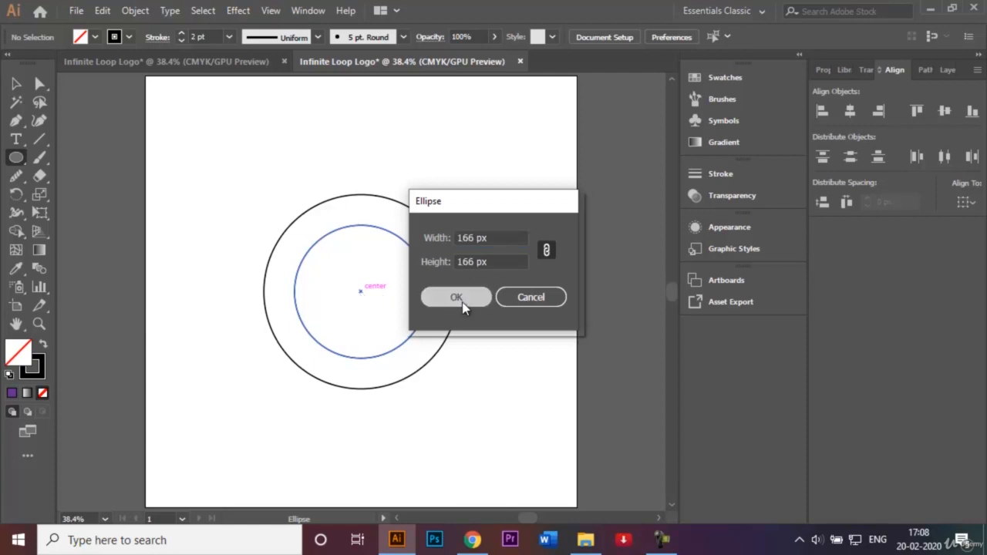
click(19, 84)
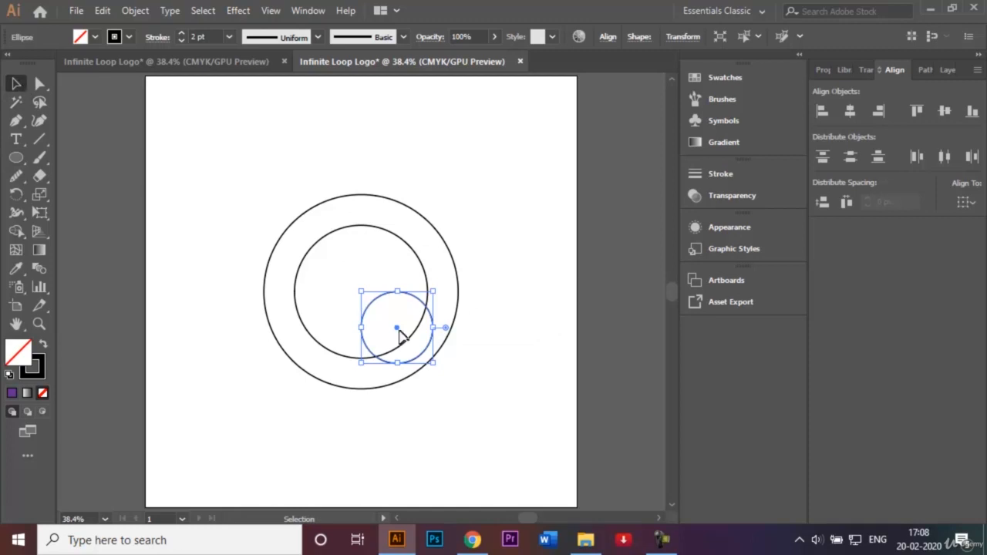
drag(400, 336, 364, 299)
click(432, 163)
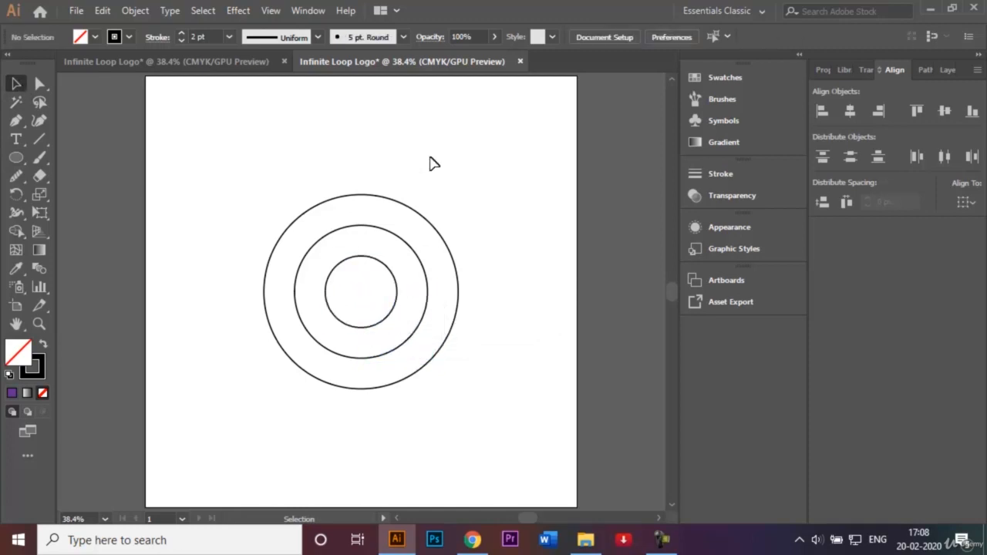
Duplicate the 308 px circle once to the left and once to the right, each copy touching the outer and the innermost circle.
click(378, 235)
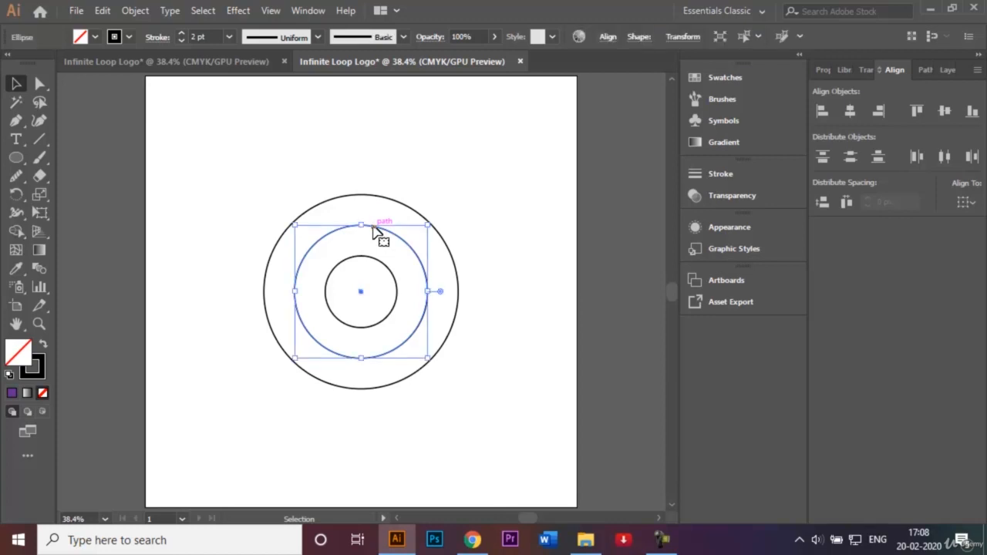
drag(364, 295, 333, 295)
click(468, 191)
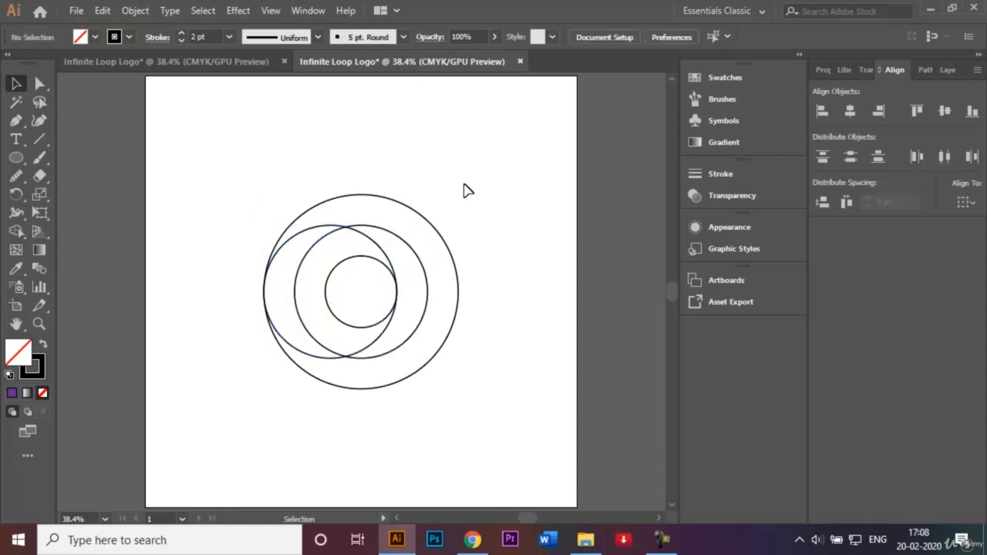
click(390, 229)
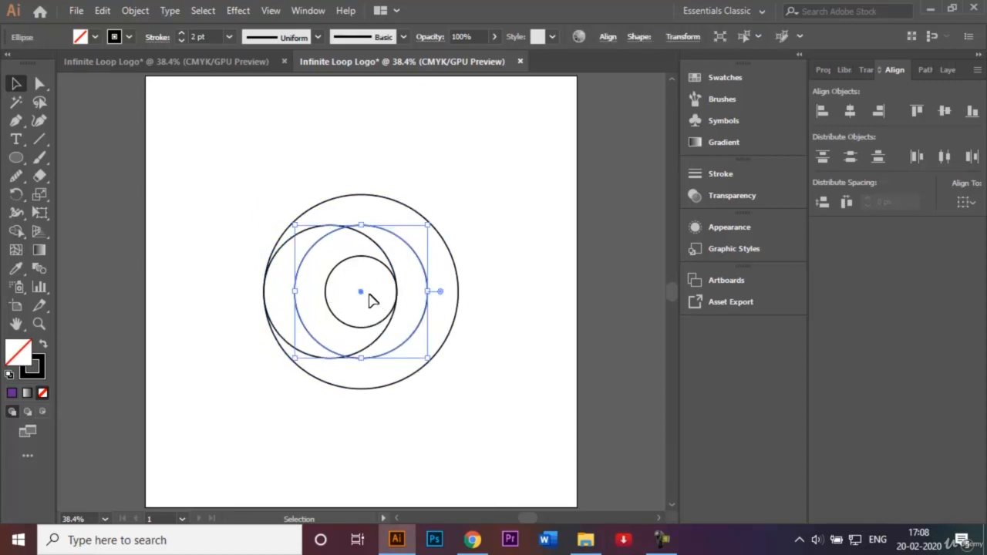
drag(365, 296, 392, 294)
click(498, 222)
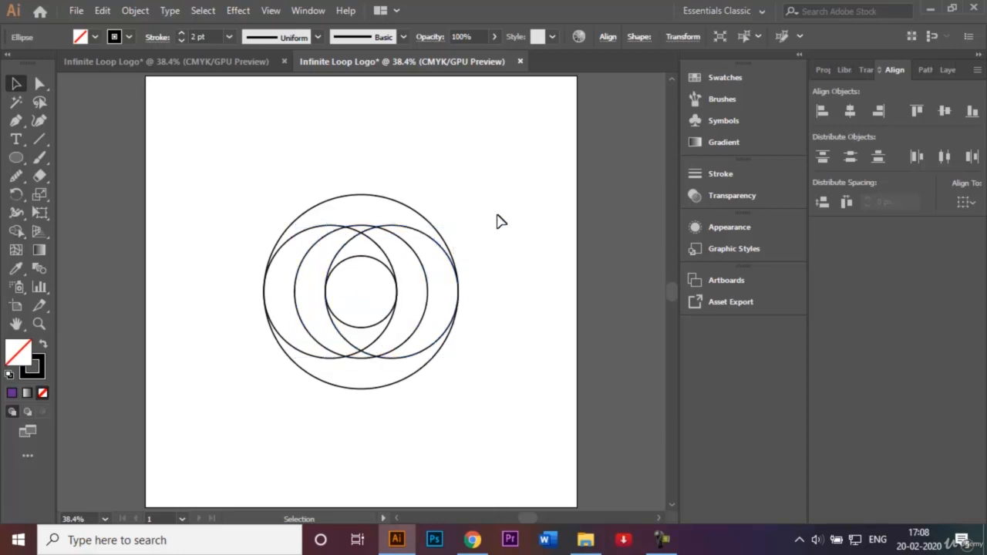
Move the original 308 px circle straight down until it touches the bottom of the outer circle and the top of the innermost one.
click(370, 231)
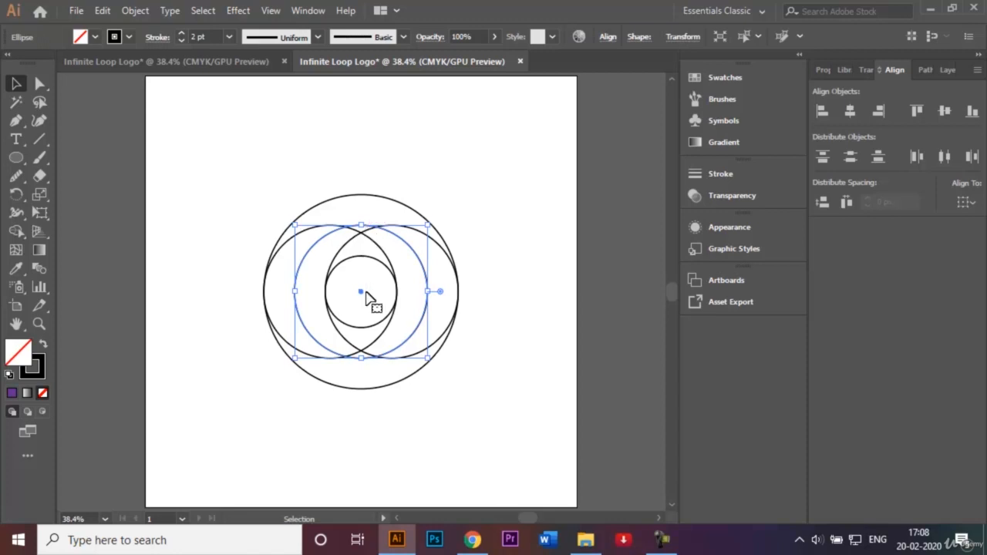
drag(362, 295, 362, 323)
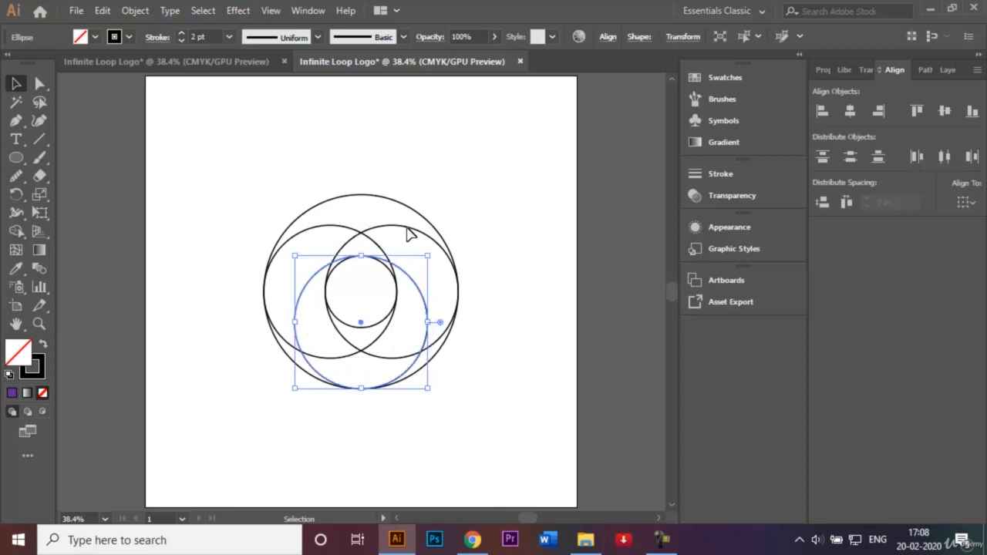
click(432, 193)
drag(254, 154, 502, 440)
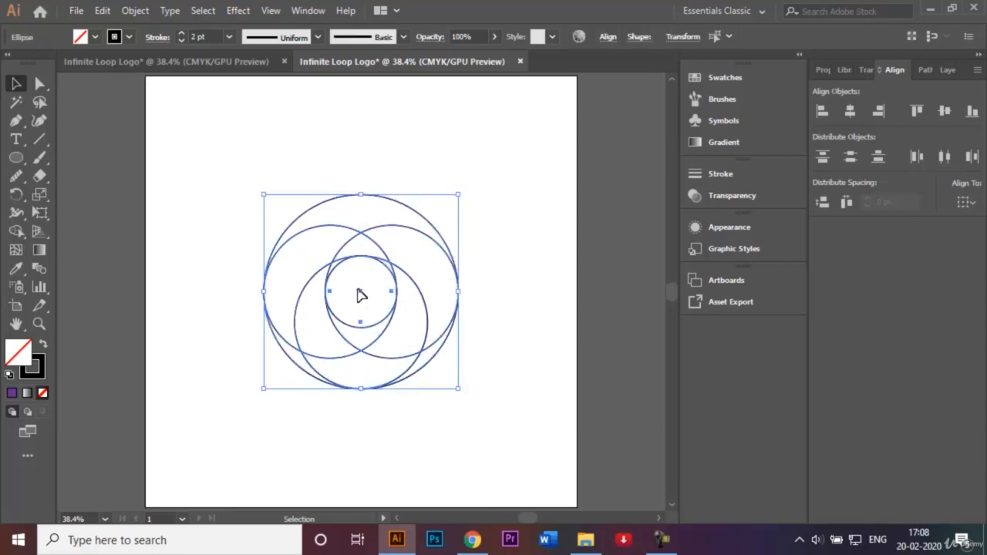
click(335, 282)
drag(245, 165, 495, 419)
click(331, 283)
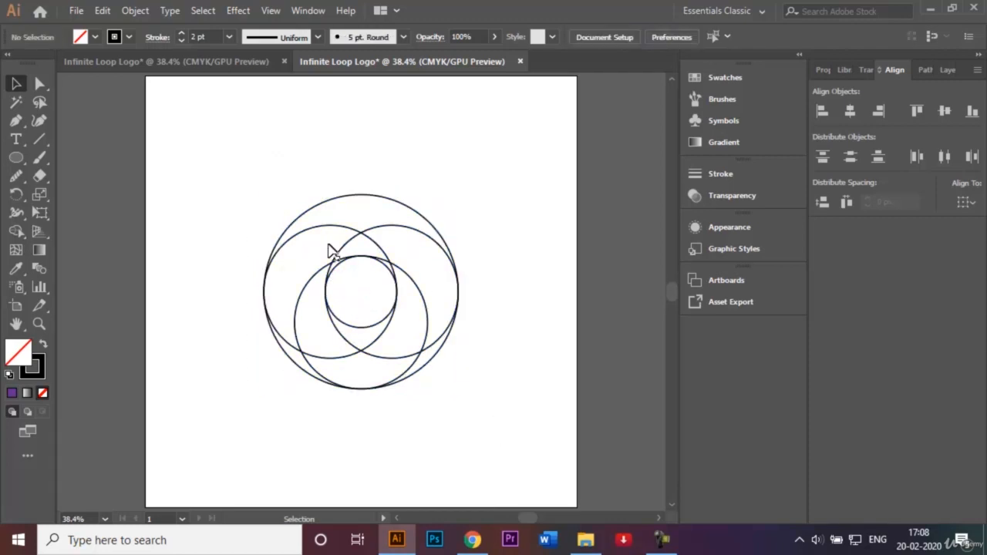
Move the whole set of circles left on the artboard to make room for a second set.
drag(252, 163, 486, 409)
drag(362, 303, 317, 287)
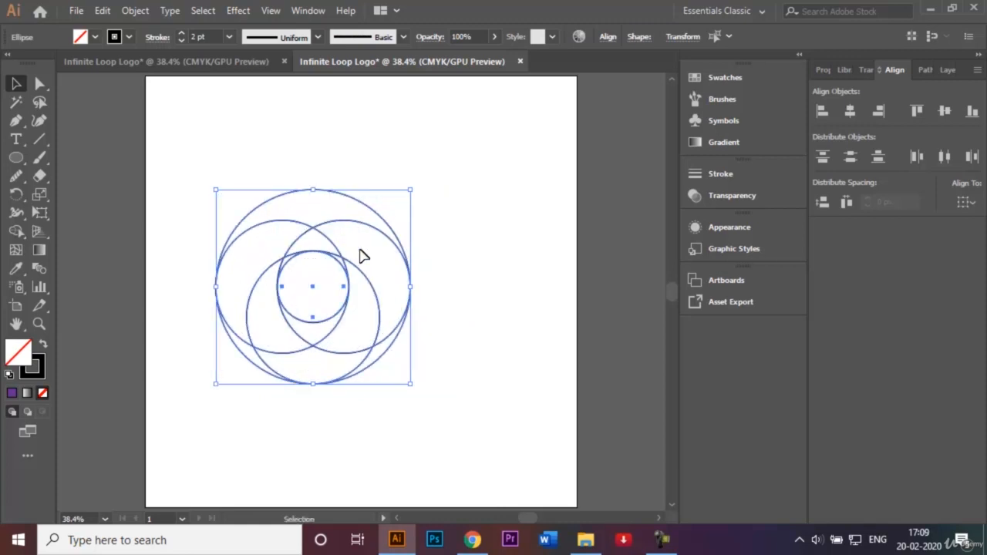
click(434, 213)
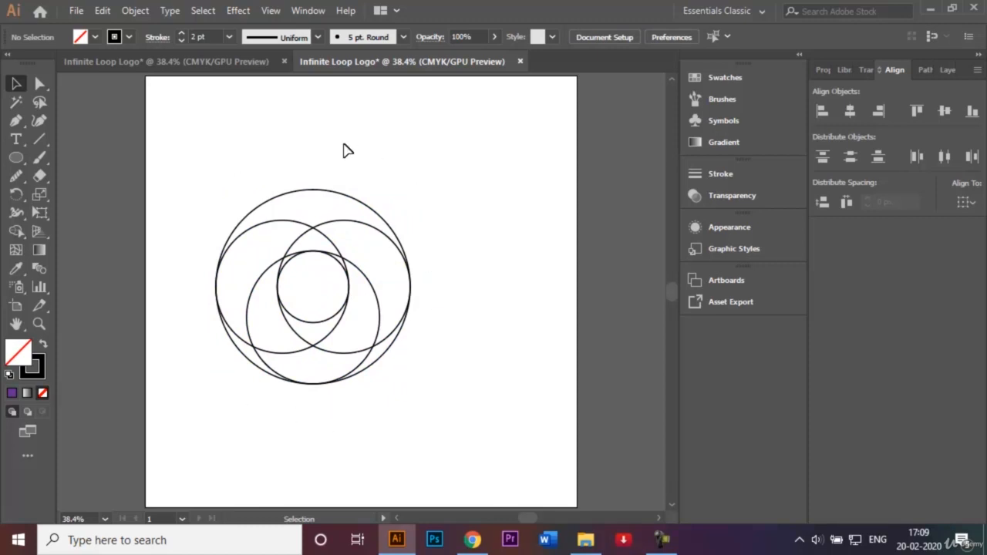
Duplicate the whole set of circles 308 px horizontally to the right, so the copy overlaps the original.
drag(199, 172, 455, 423)
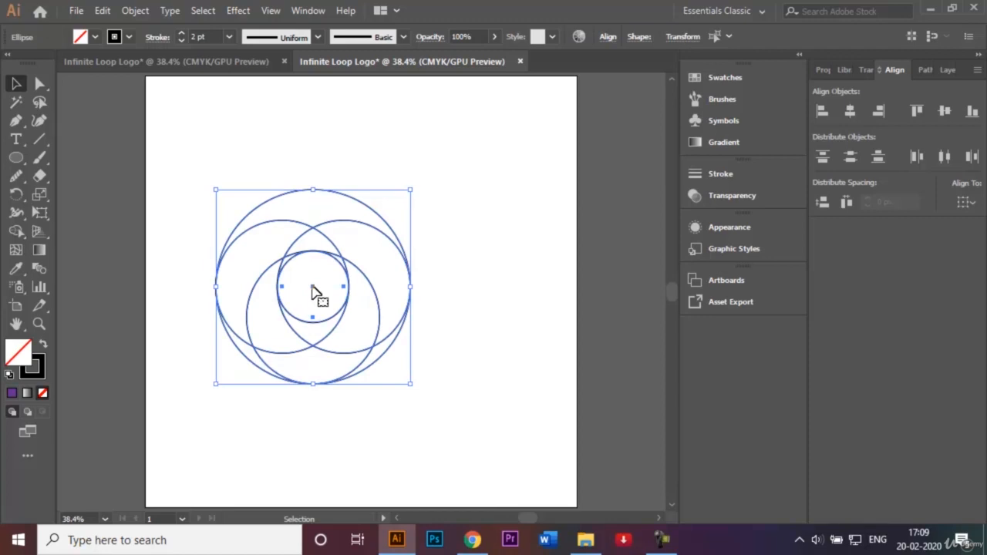
drag(314, 290, 450, 290)
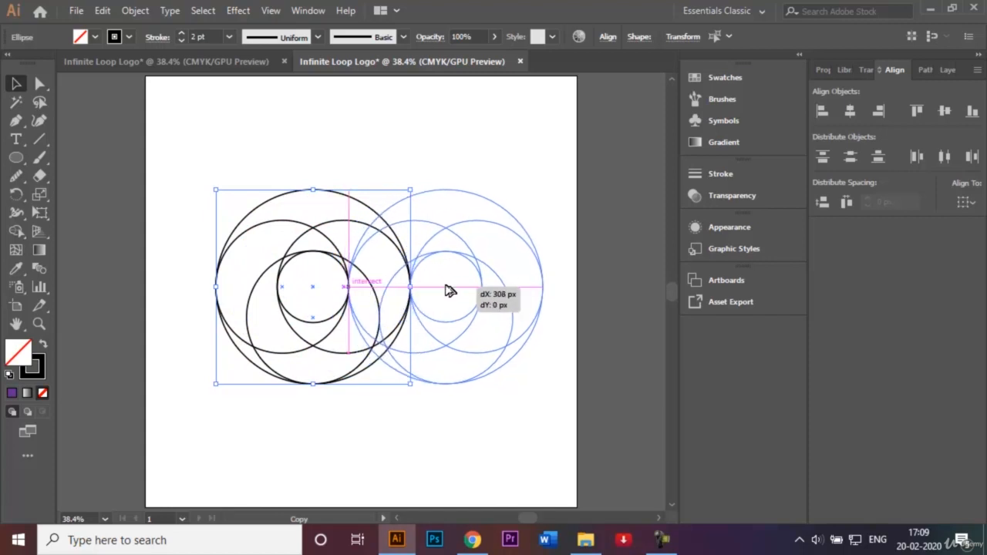
drag(450, 291, 448, 293)
click(469, 150)
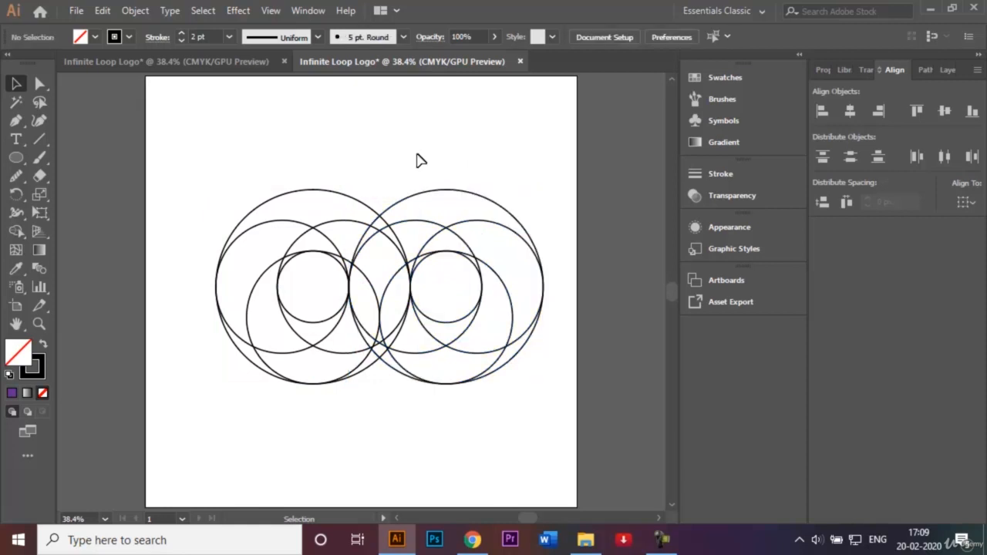
Reflect the duplicated set of circles across the horizontal axis.
drag(414, 156, 507, 409)
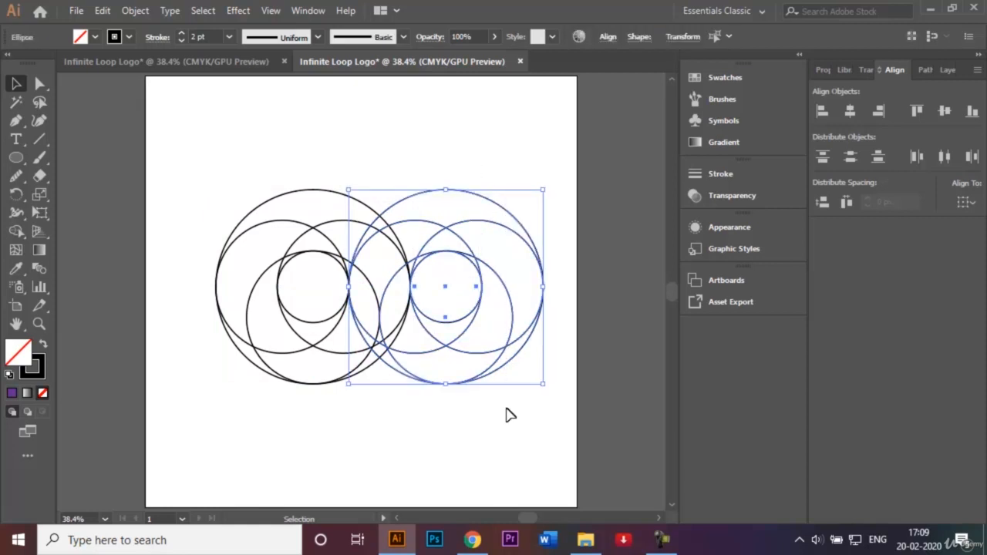
right_click(502, 365)
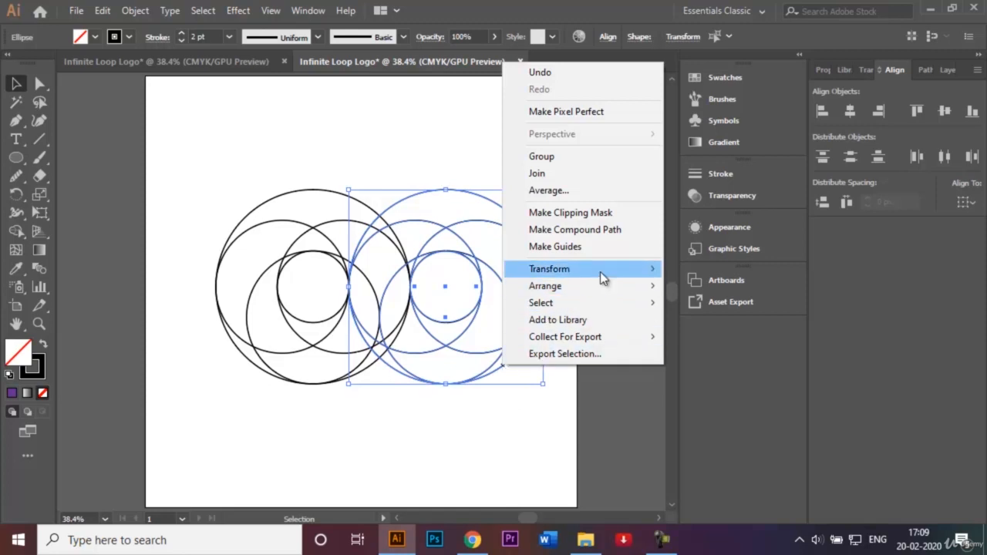
mouse_move(608, 275)
click(698, 325)
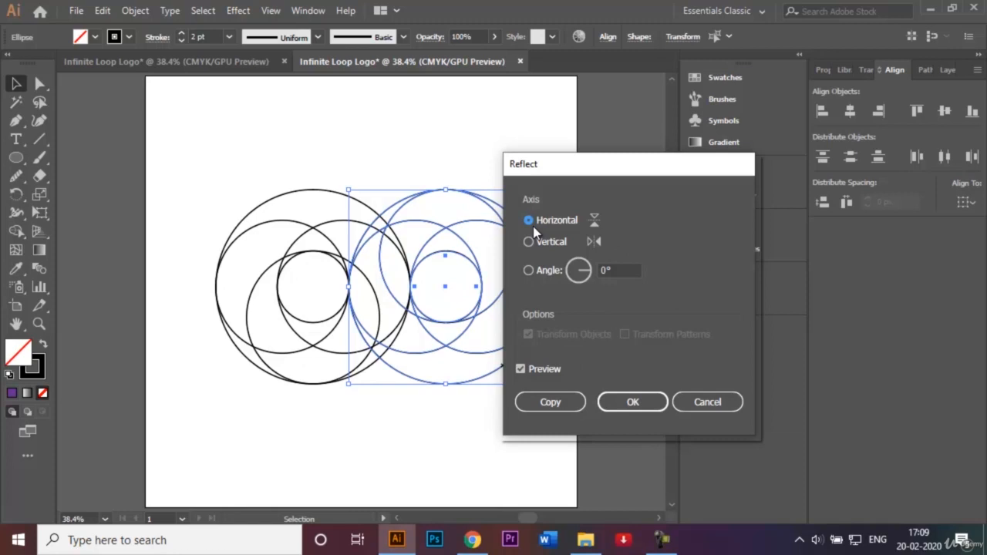
click(642, 404)
click(389, 89)
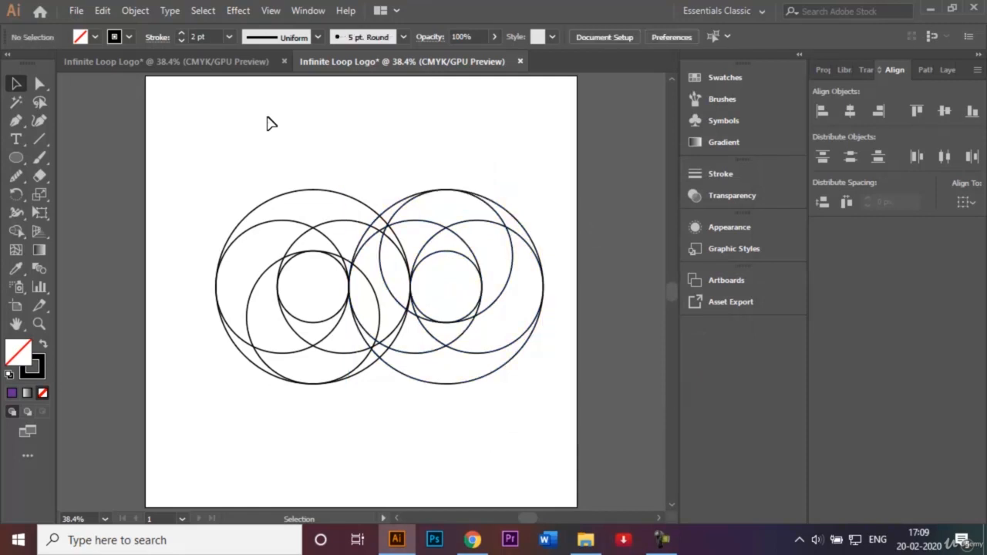
Move both sets of circles left together to centre them horizontally on the artboard.
drag(230, 137, 537, 420)
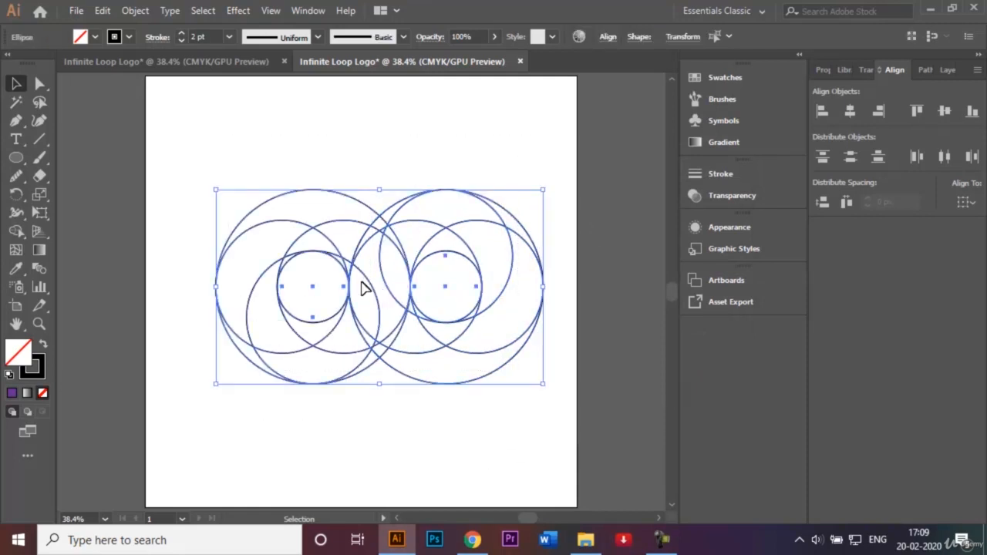
drag(392, 287, 366, 287)
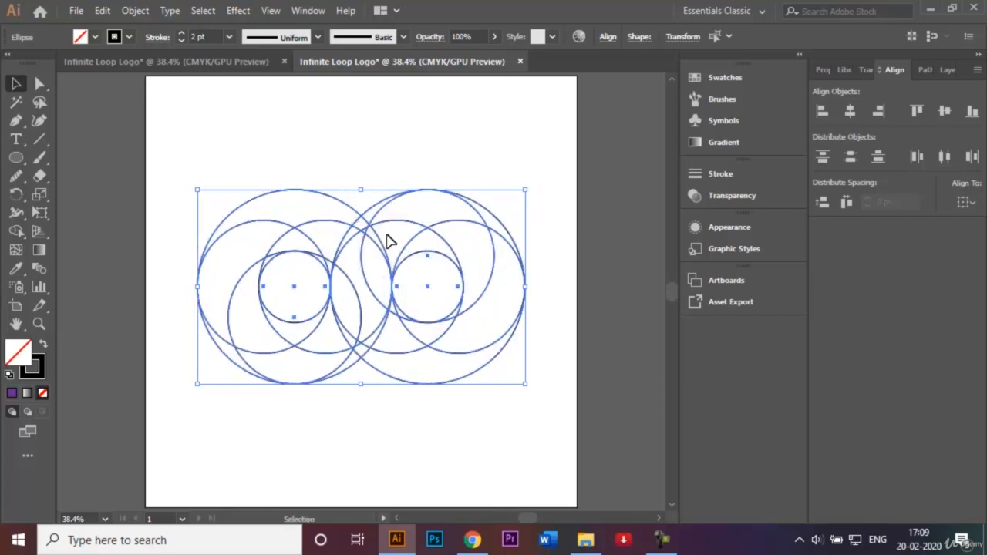
click(413, 122)
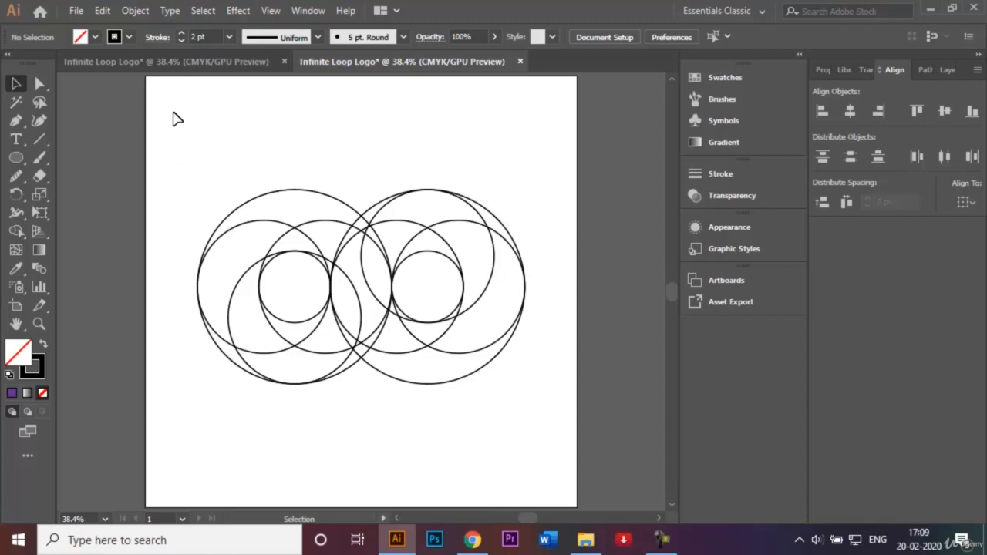
Use the Shape Builder on all circles with a bright red fill to merge the S-shaped band running from the upper-left to the lower-right loop.
click(169, 68)
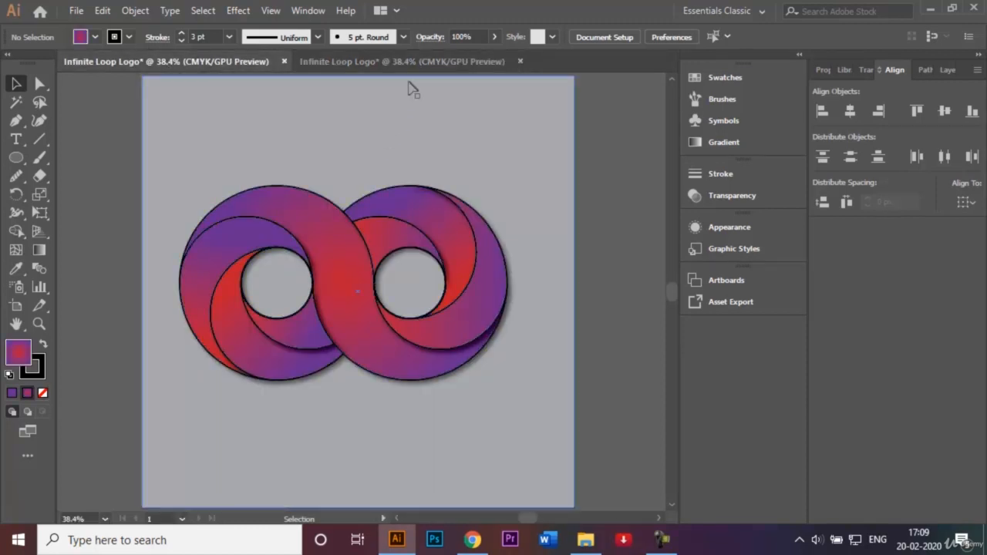
right_click(415, 58)
click(414, 57)
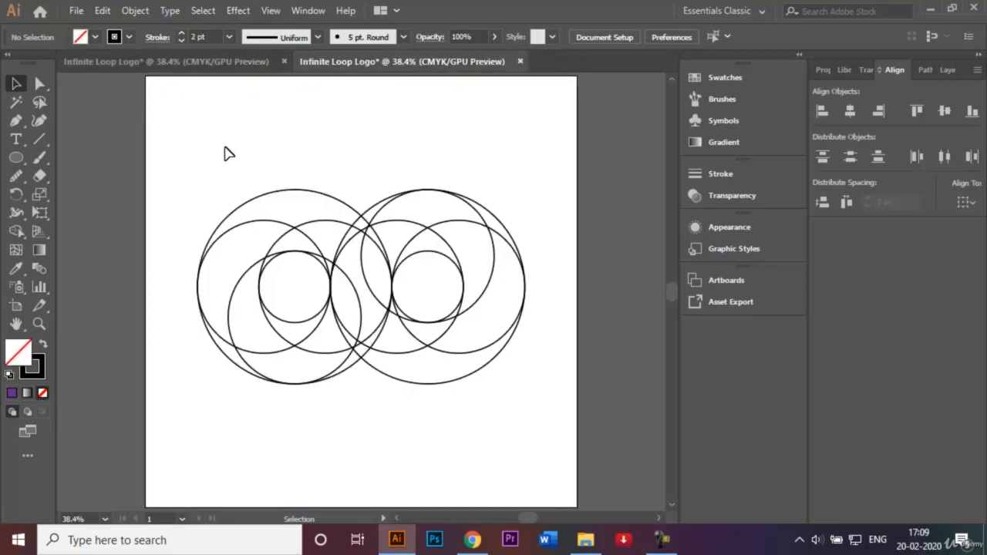
drag(185, 162, 532, 409)
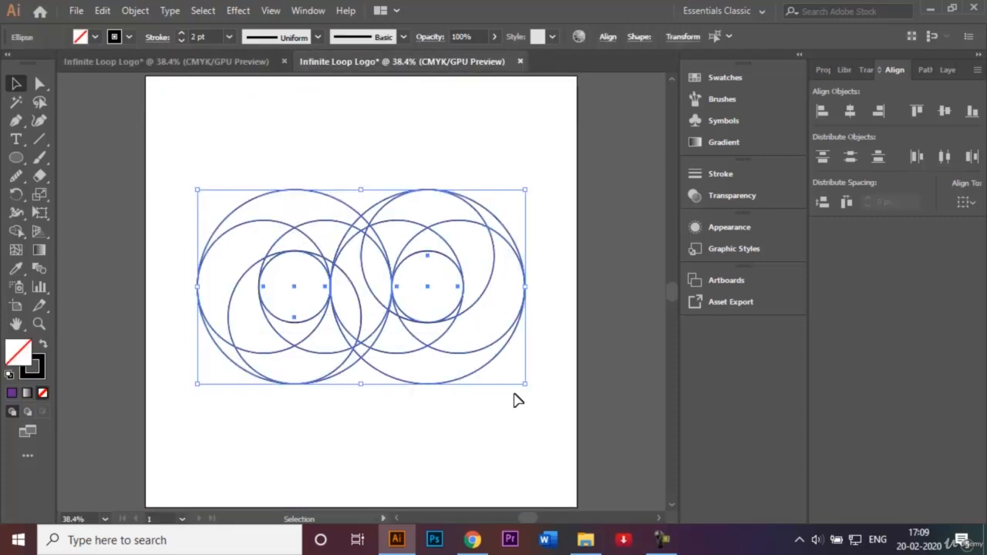
click(15, 232)
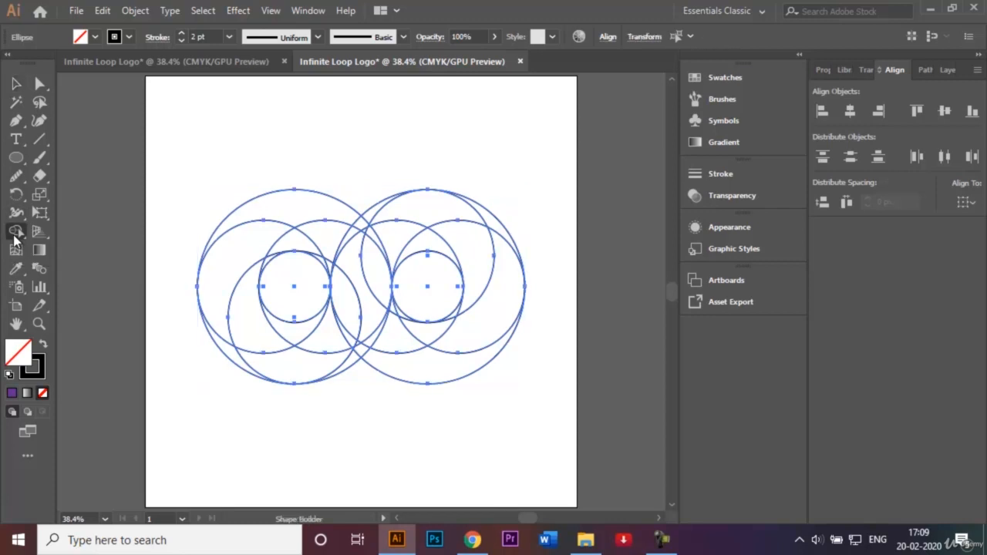
click(95, 38)
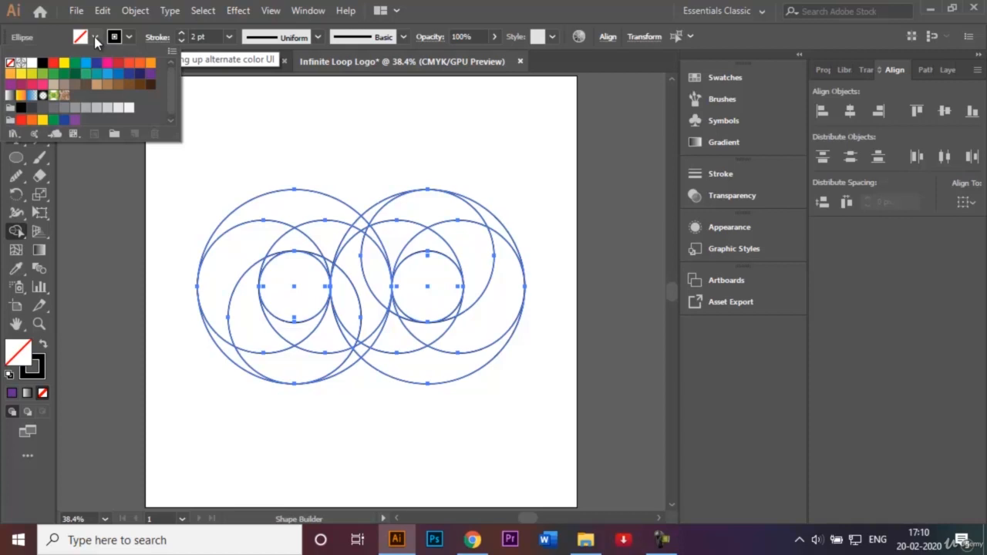
click(53, 62)
click(295, 137)
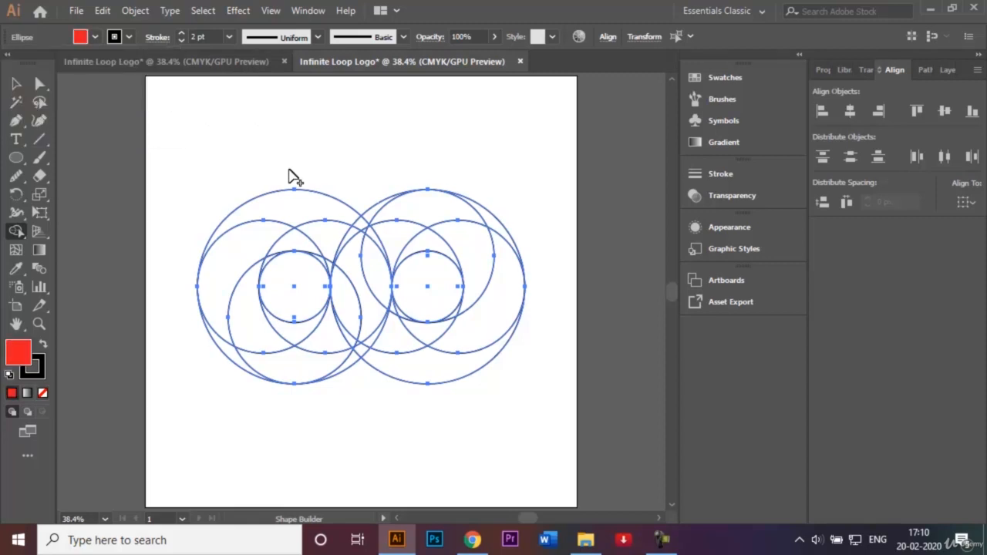
mouse_move(292, 206)
mouse_down()
mouse_move(349, 220)
mouse_move(376, 248)
mouse_move(370, 241)
mouse_move(348, 299)
mouse_move(356, 347)
mouse_move(383, 338)
mouse_move(420, 365)
mouse_up()
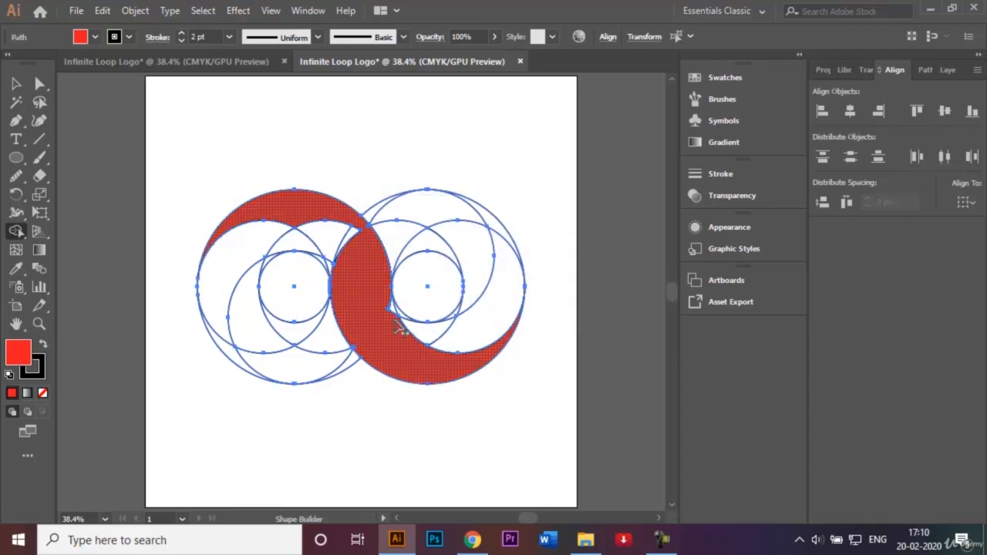
mouse_move(373, 287)
mouse_down()
mouse_move(350, 258)
mouse_move(349, 235)
mouse_move(332, 237)
mouse_move(339, 276)
mouse_up()
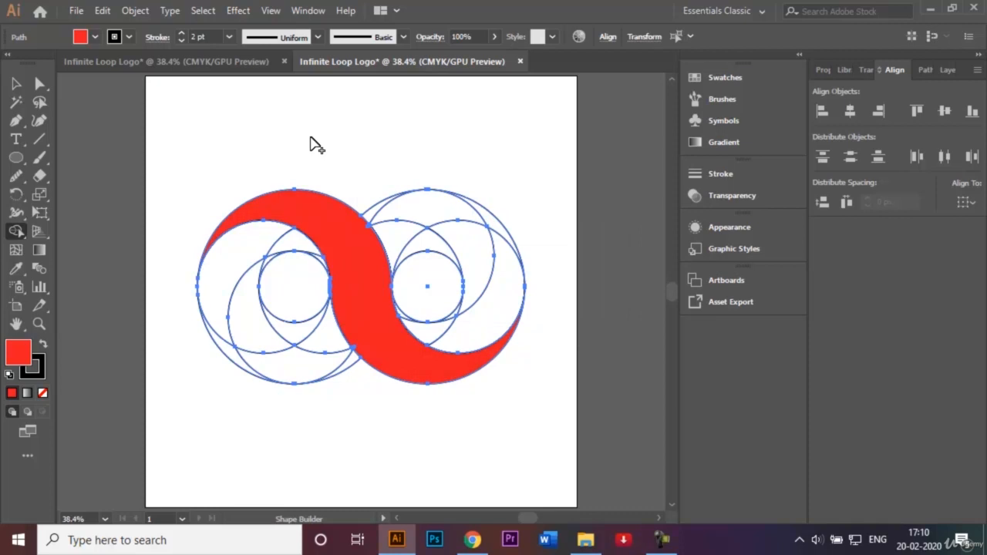
key(v)
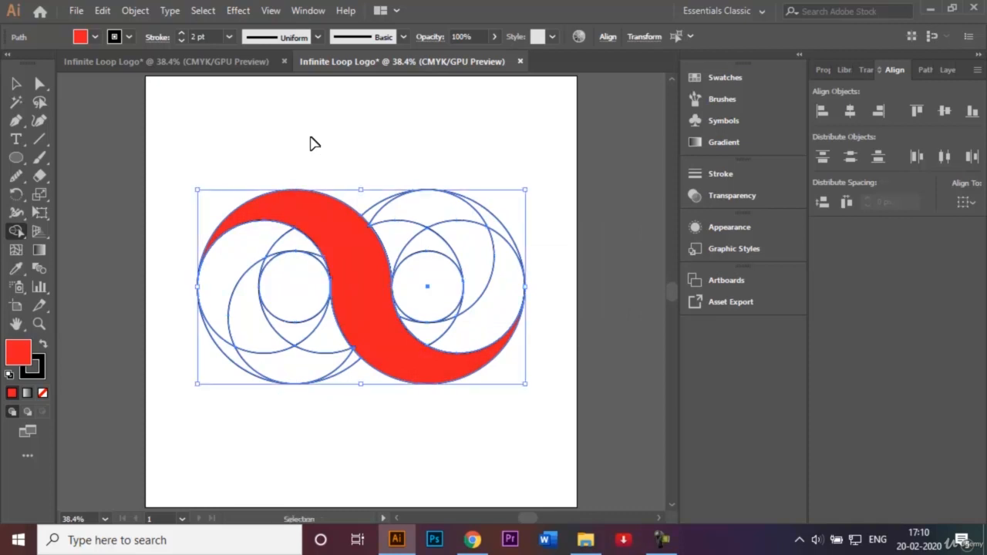
key(ctrl+1)
key(shift+m)
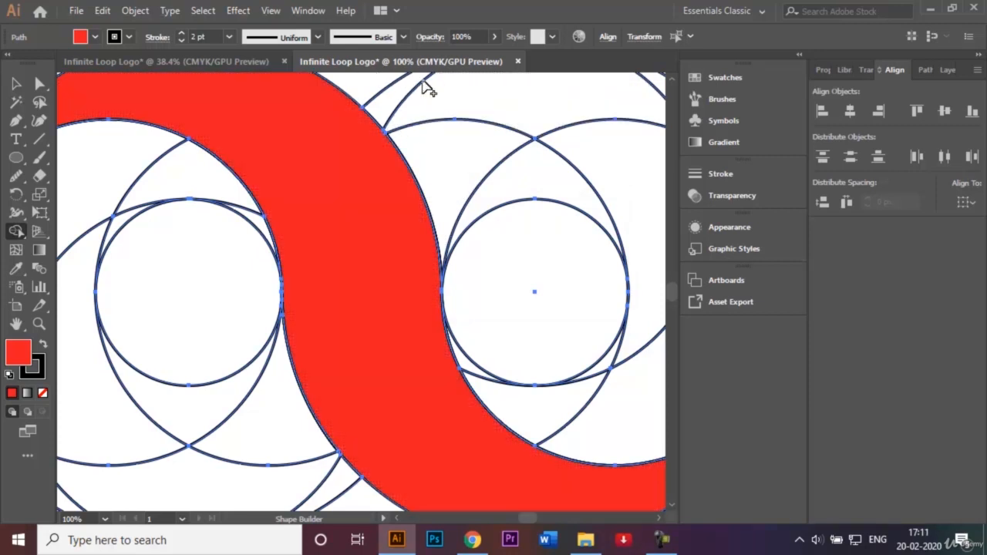
key(ctrl+0)
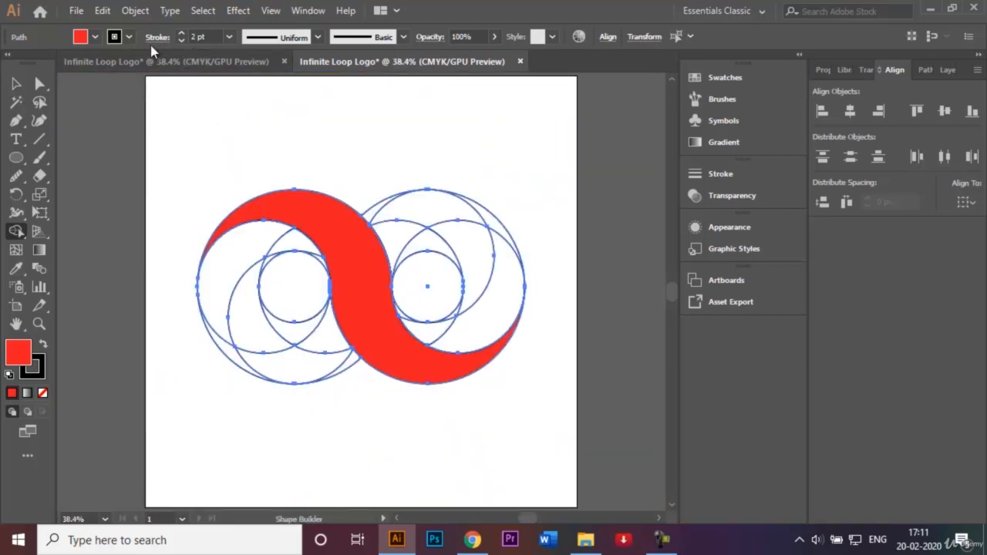
Merge the outer crescent regions inside both loops with the Shape Builder, using the darker red fill C=15 M=100 Y=90 K=10.
click(94, 37)
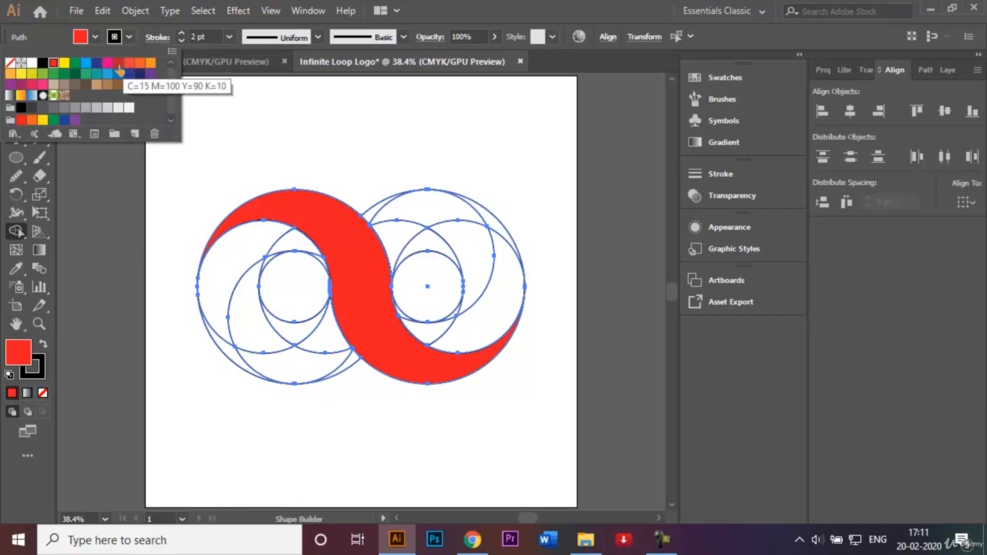
click(119, 65)
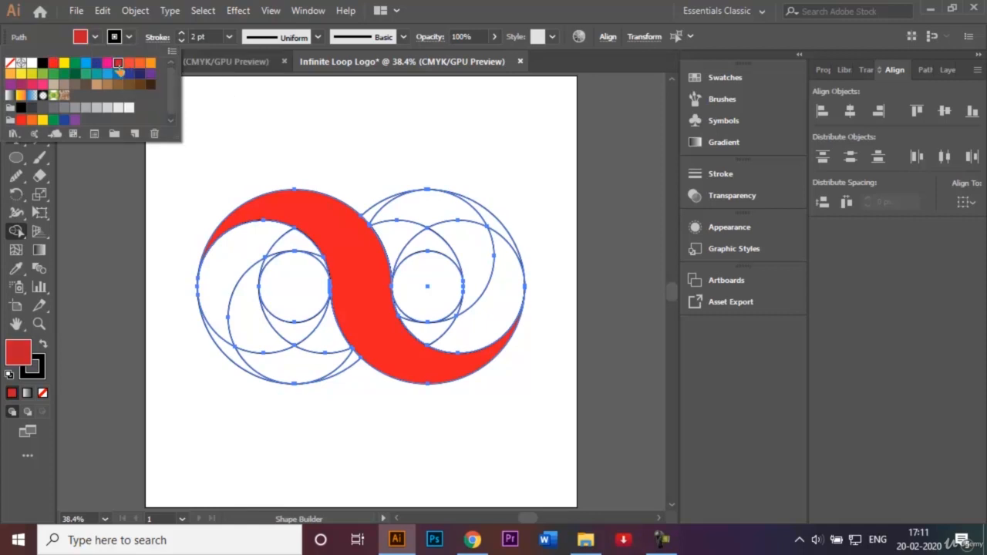
click(290, 172)
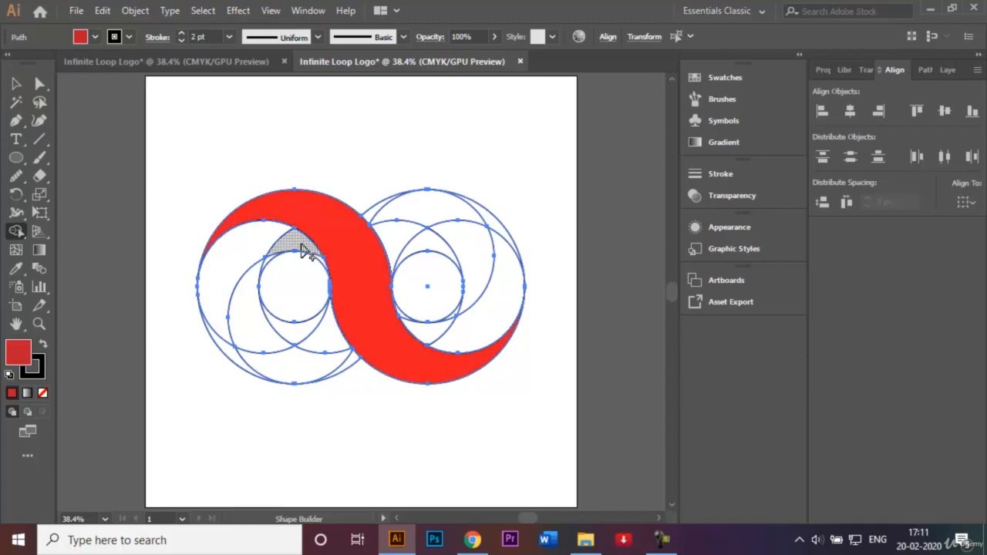
mouse_move(302, 248)
mouse_down()
mouse_move(253, 242)
mouse_move(232, 256)
mouse_move(215, 283)
mouse_move(231, 352)
mouse_up()
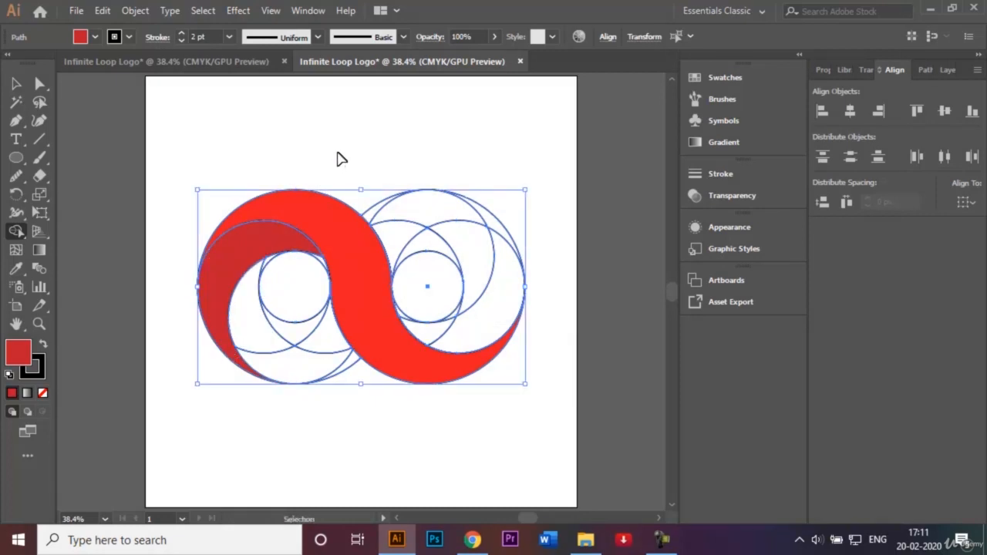
key(ctrl+plus)
key(ctrl+plus)
key(ctrl+plus)
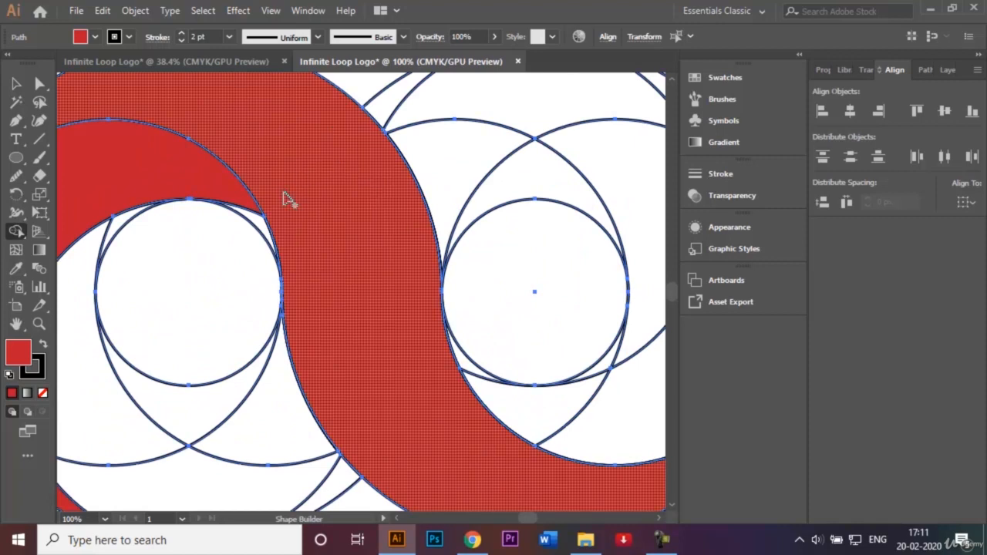
drag(260, 222, 227, 194)
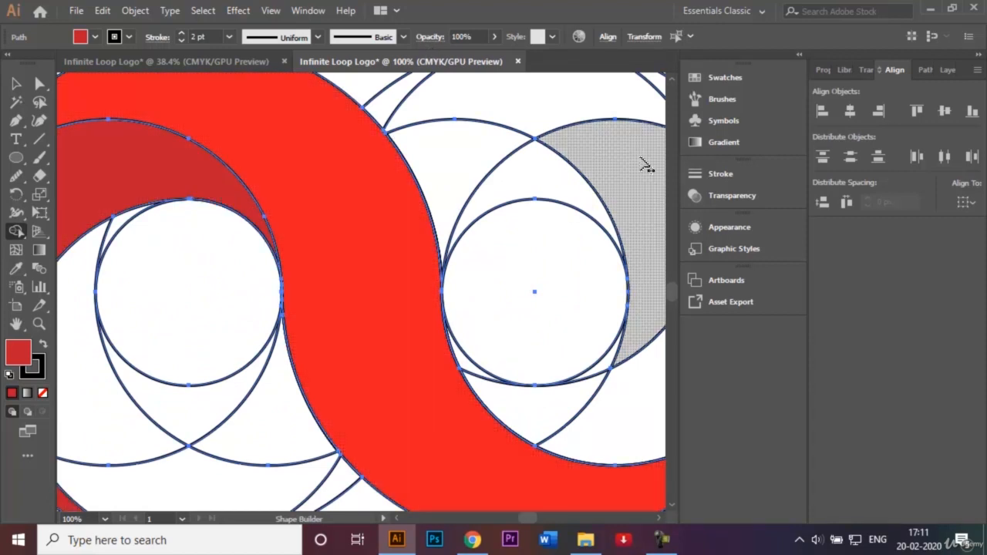
key(ctrl+minus)
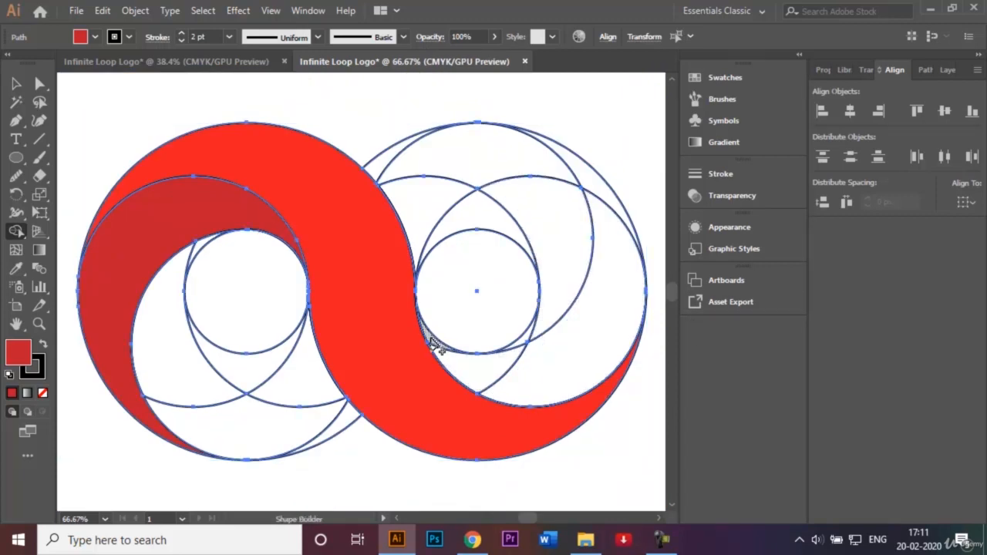
mouse_move(435, 349)
mouse_down()
mouse_move(501, 374)
mouse_move(544, 372)
mouse_move(610, 312)
mouse_move(619, 235)
mouse_move(605, 198)
mouse_up()
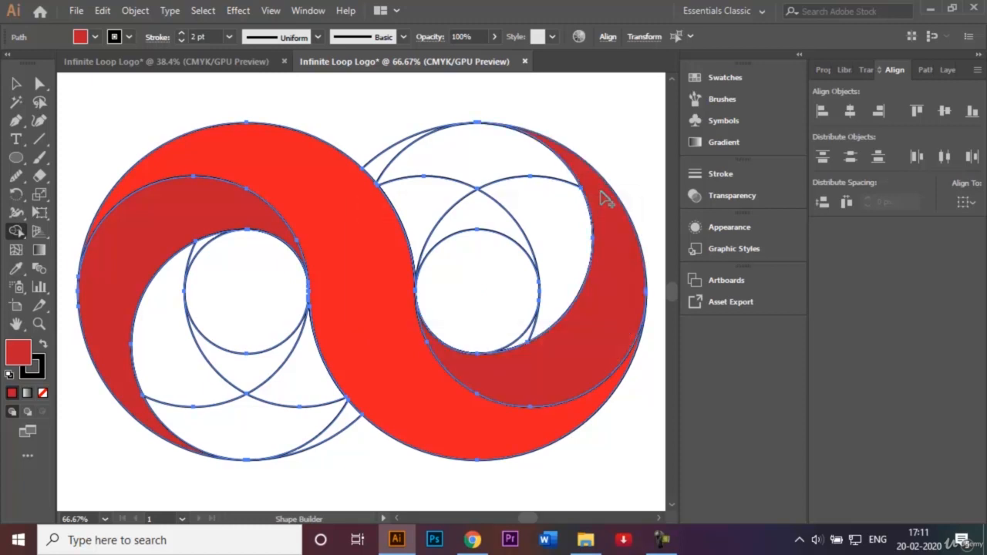
Merge the remaining inner crescent of each loop, up to the red S-band, with the Shape Builder using an orange fill.
click(95, 36)
click(139, 65)
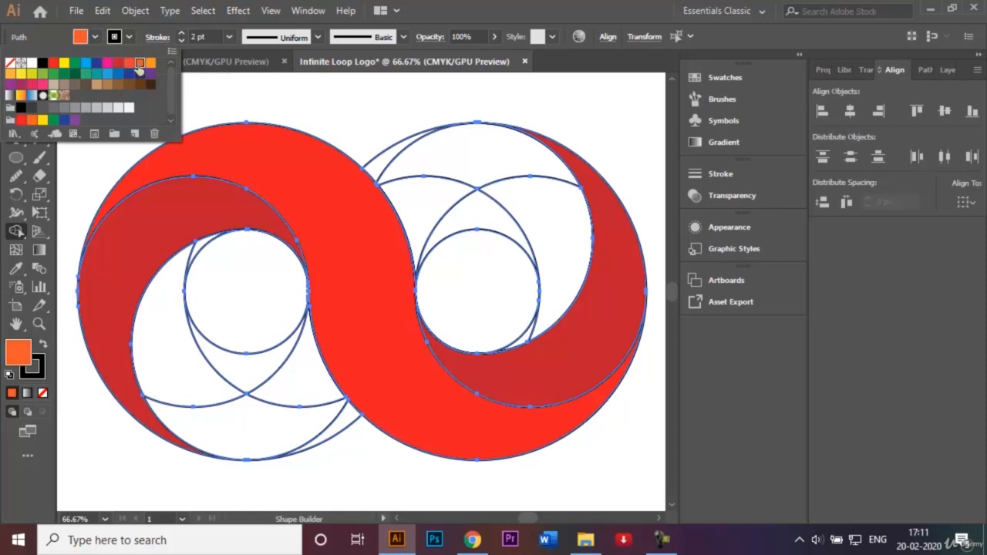
click(229, 94)
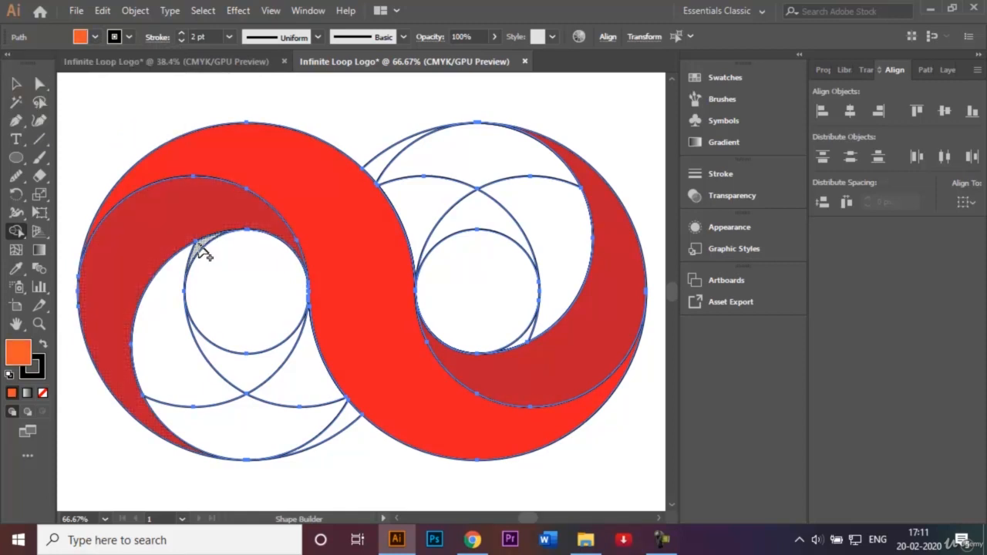
mouse_move(198, 249)
mouse_down()
mouse_move(159, 318)
mouse_move(183, 406)
mouse_move(205, 423)
mouse_move(260, 436)
mouse_move(342, 436)
mouse_up()
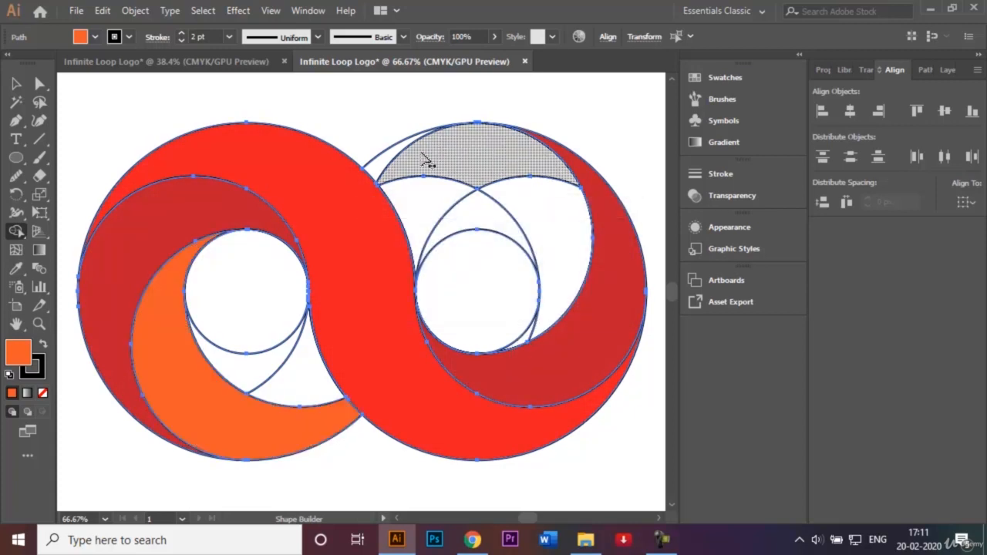
mouse_move(378, 172)
mouse_down()
mouse_move(419, 159)
mouse_move(562, 193)
mouse_move(570, 264)
mouse_move(529, 346)
mouse_up()
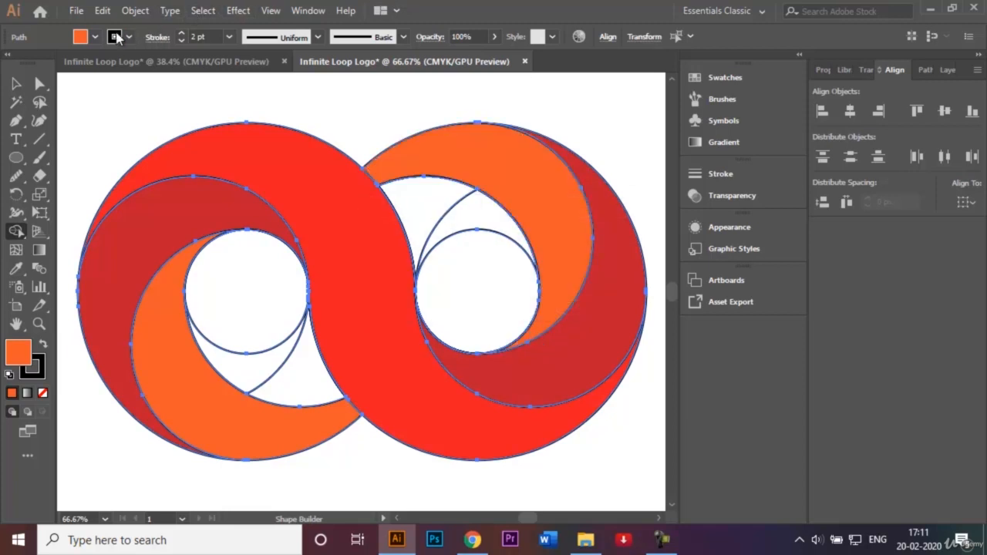
Merge the remaining white regions around each loop's hole with the Shape Builder using a light yellow-orange fill, and deselect the artwork.
click(95, 37)
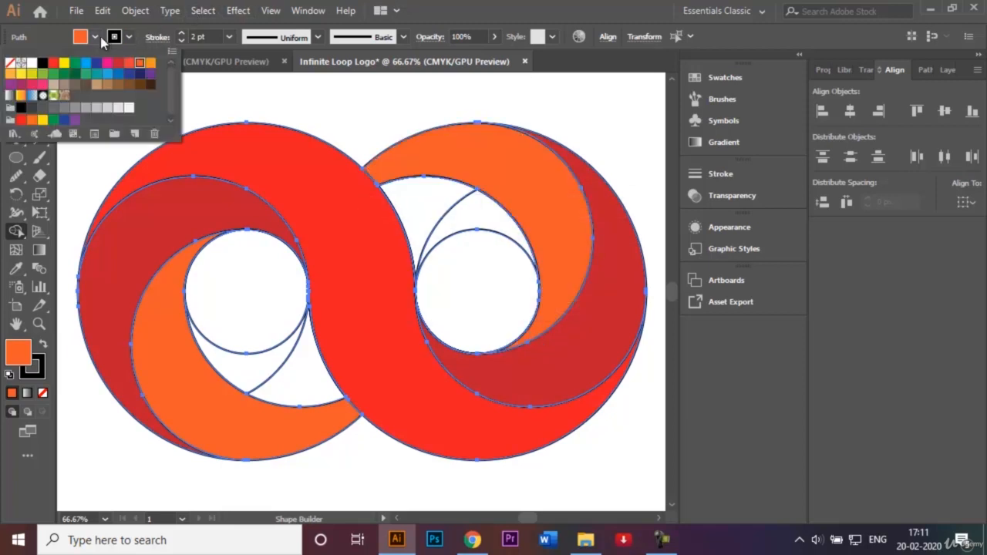
click(8, 74)
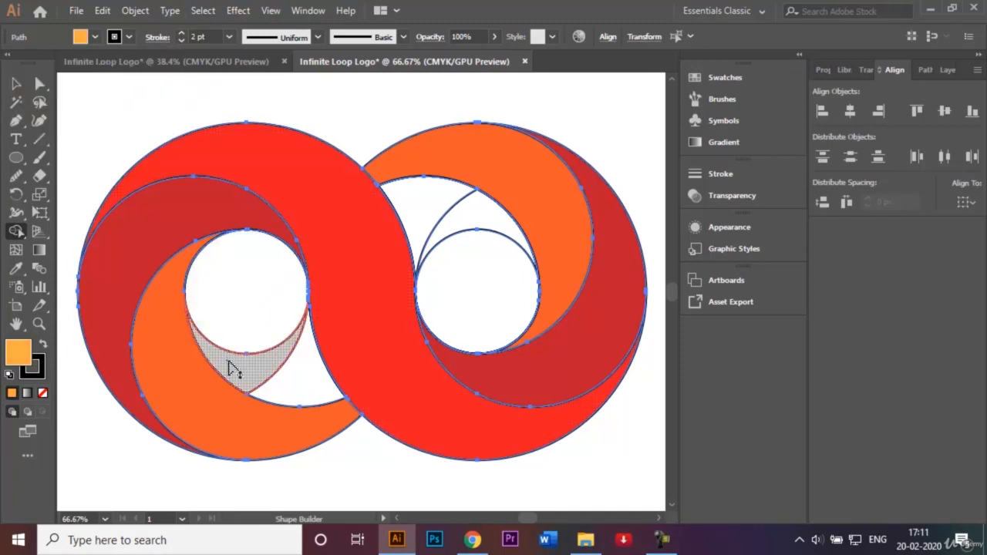
drag(229, 369, 313, 388)
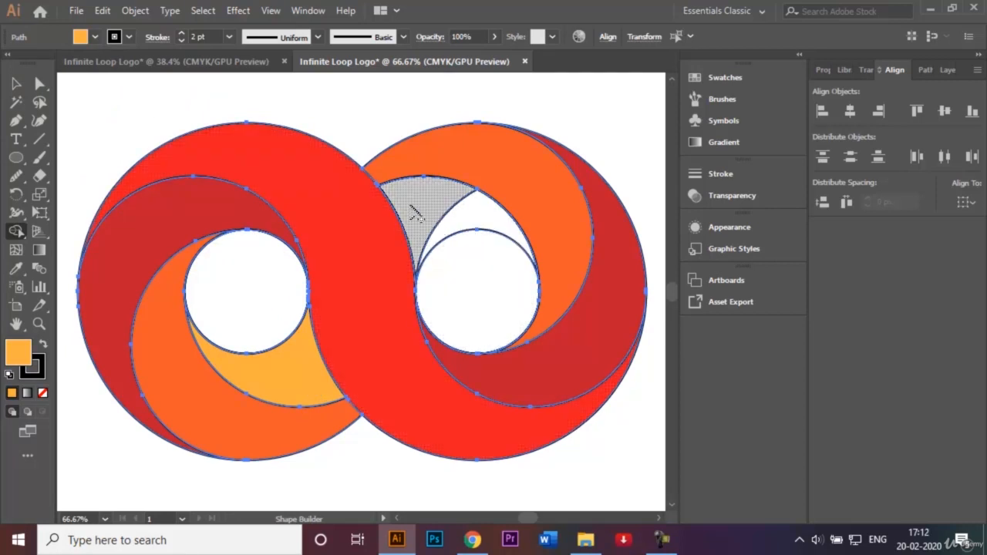
drag(417, 214, 489, 220)
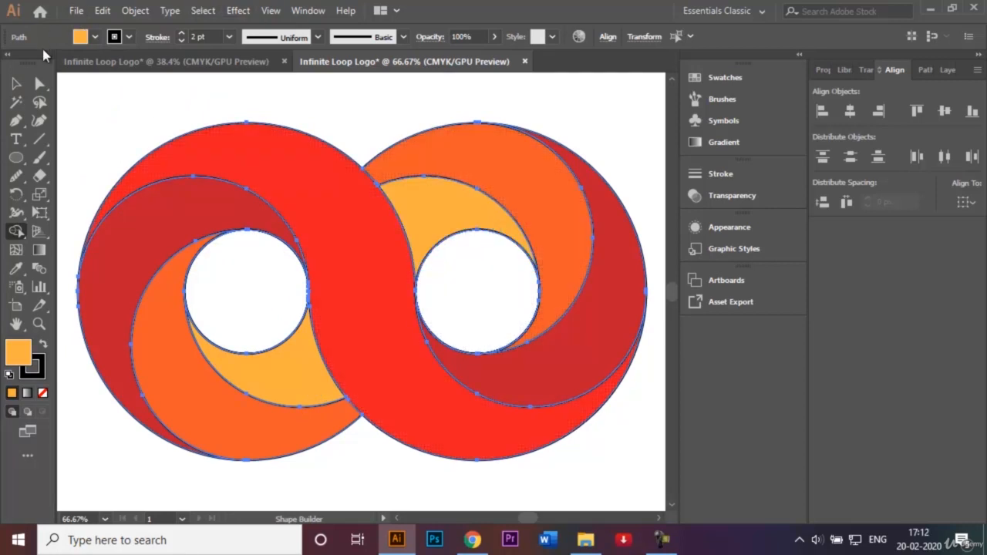
click(16, 82)
click(69, 104)
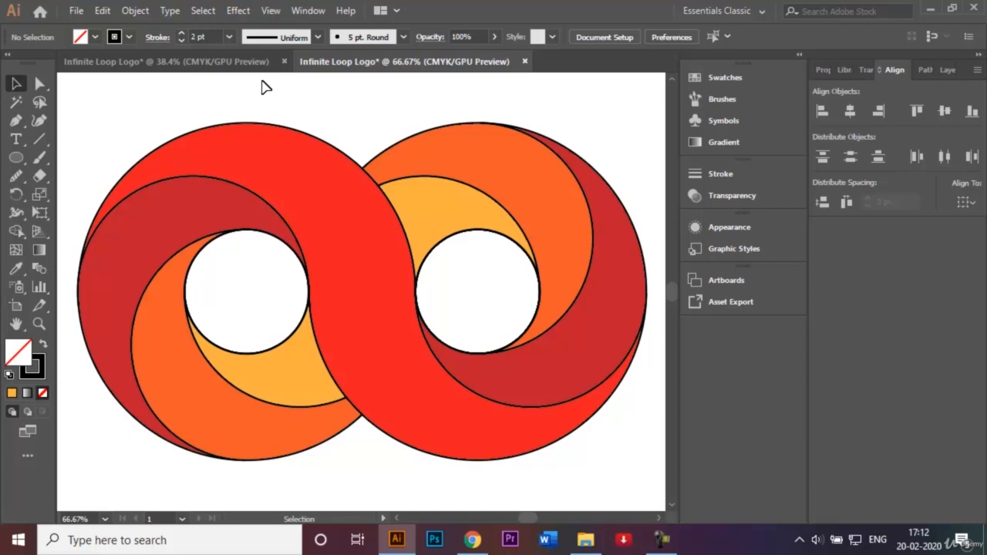
Check the finished logo in the other open document and give the red S-band a gradient fill with a light blue start stop.
click(232, 62)
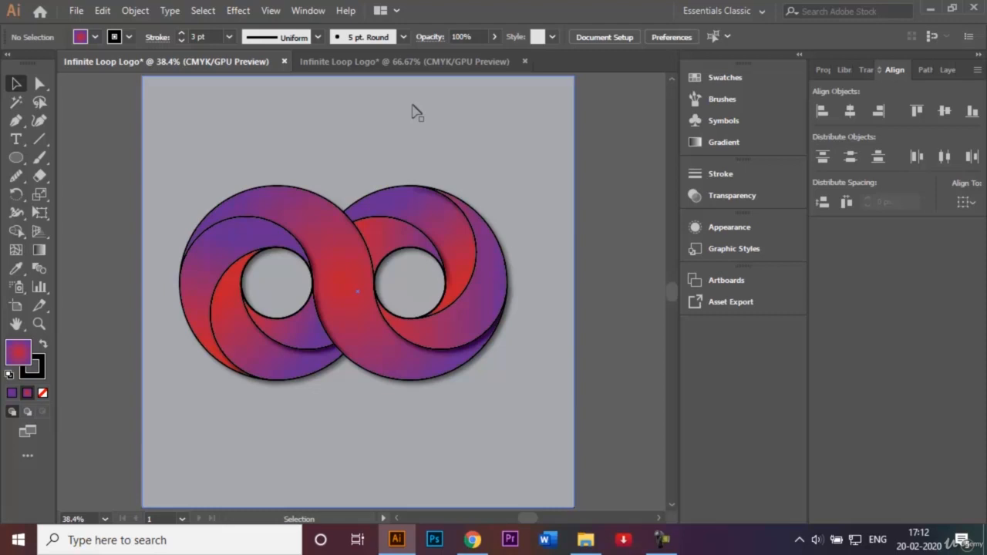
click(398, 61)
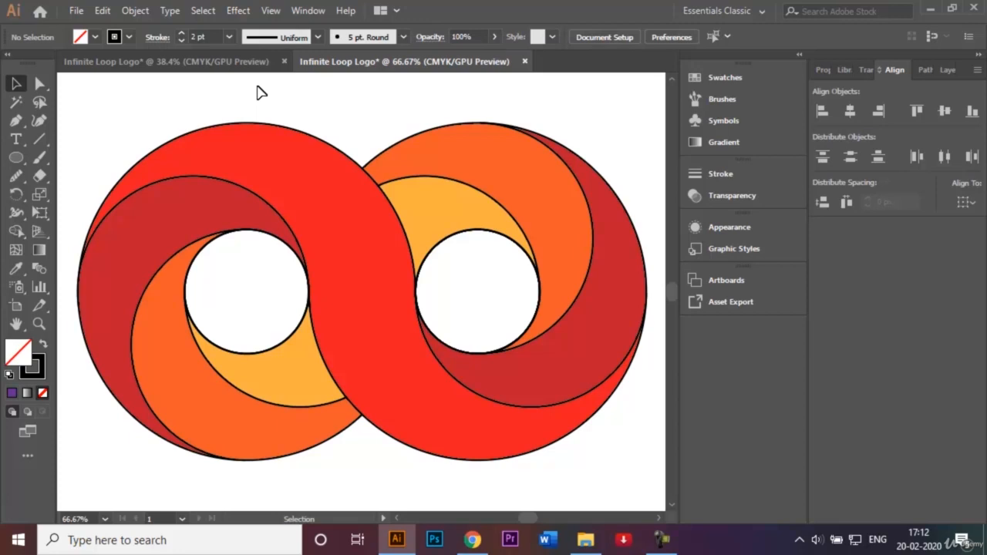
click(312, 176)
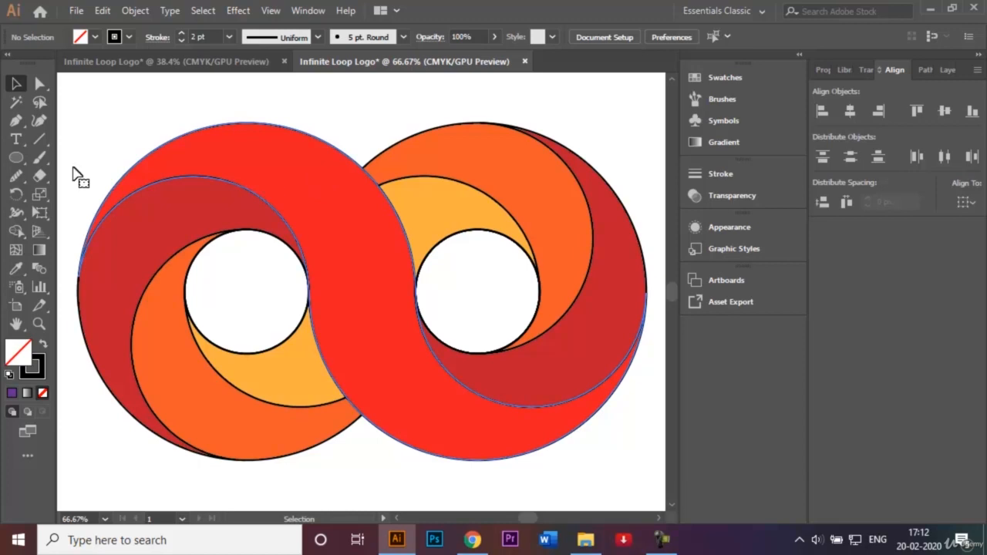
click(36, 256)
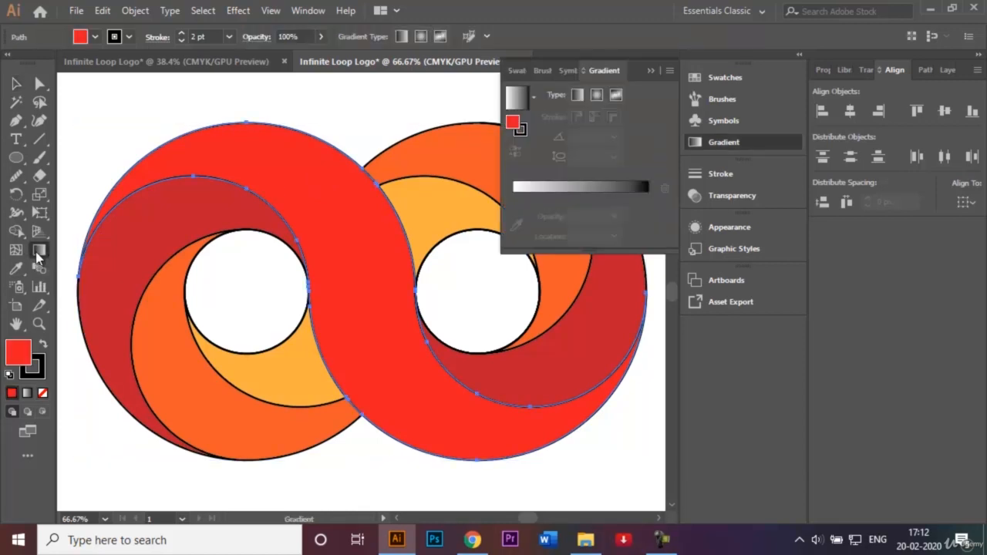
click(529, 192)
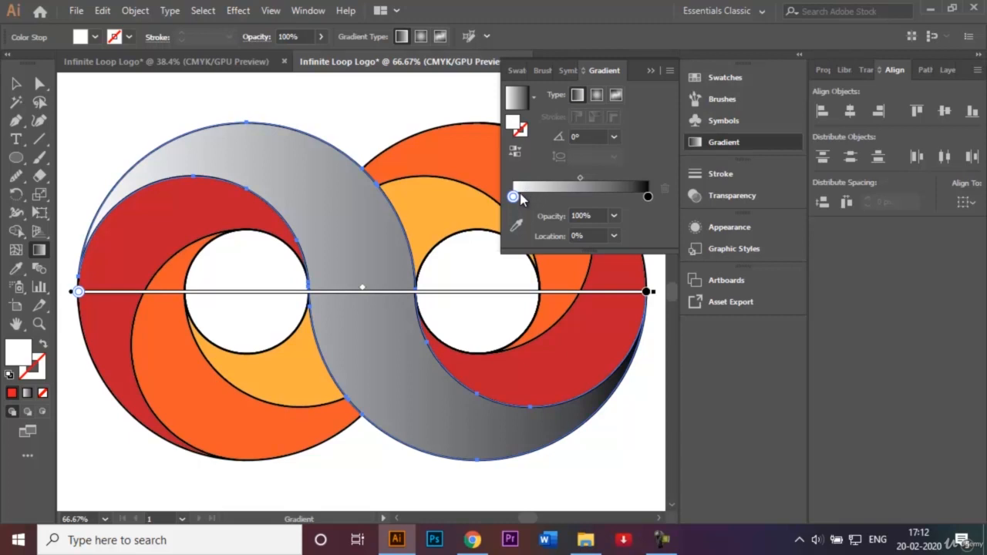
double_click(515, 197)
double_click(513, 196)
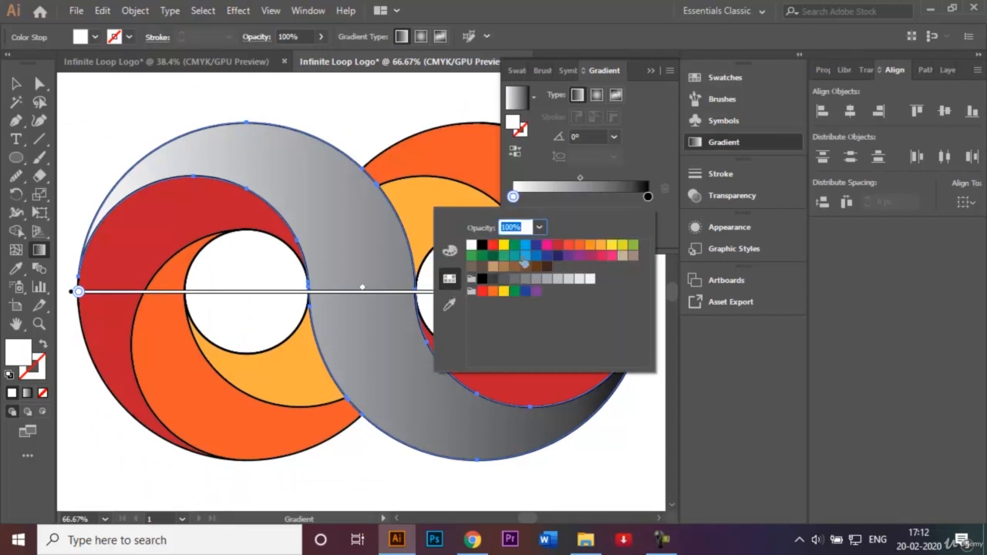
click(525, 256)
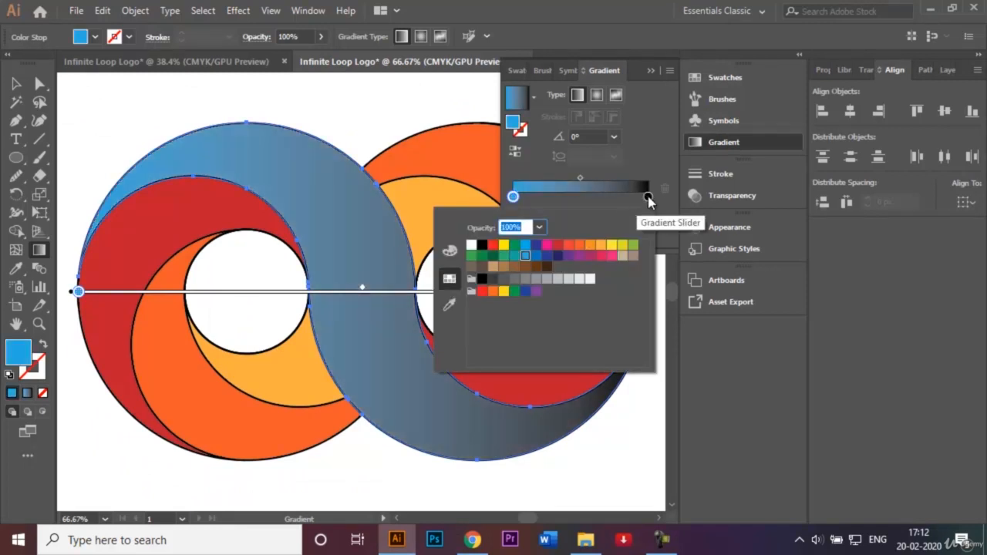
Set the S-band gradient's end stop to dark blue and change the gradient type to radial.
click(648, 196)
double_click(648, 196)
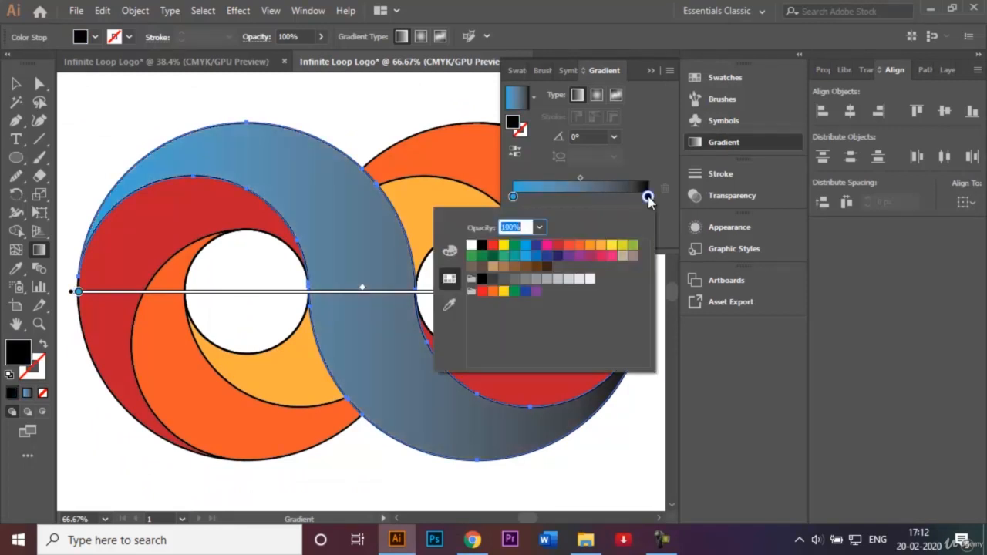
click(538, 246)
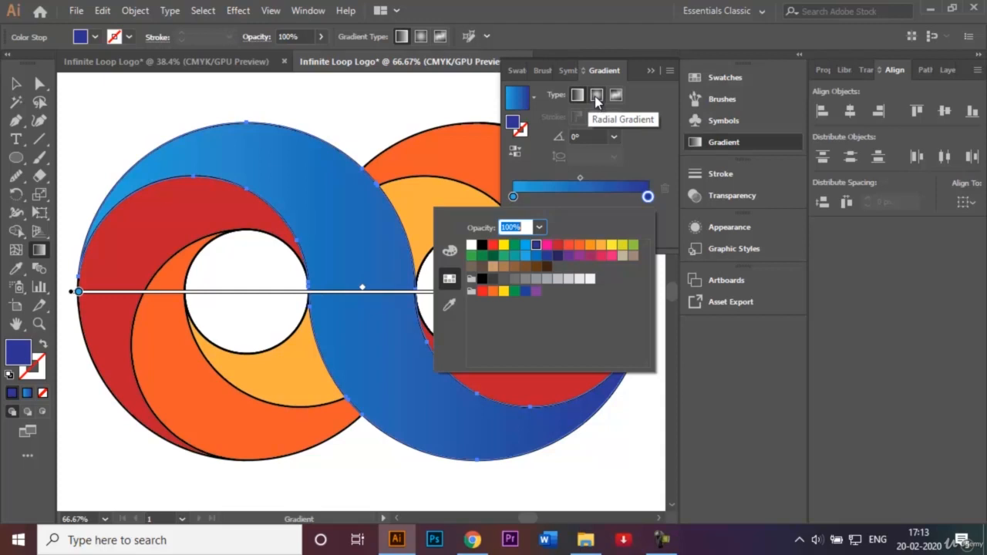
key(Escape)
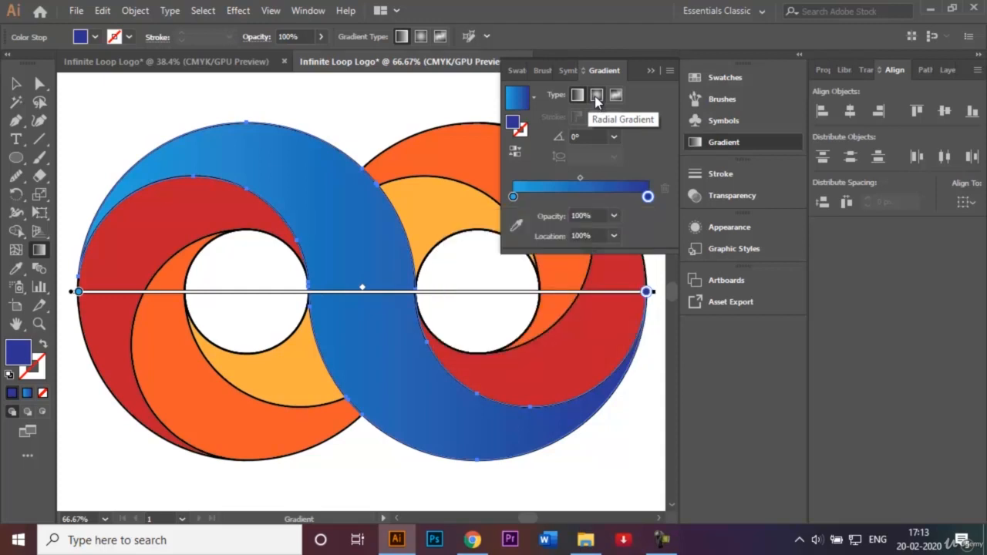
click(595, 96)
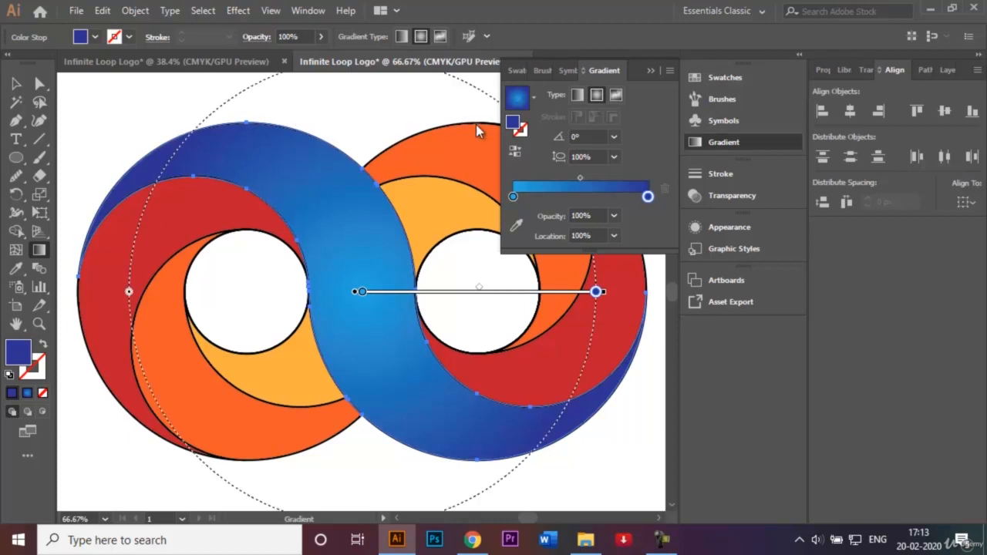
click(652, 71)
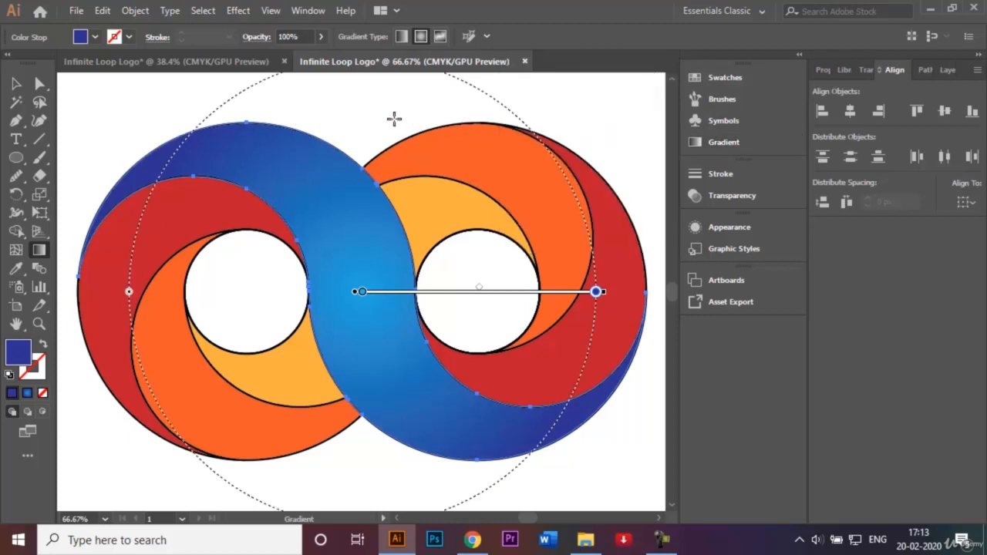
click(19, 85)
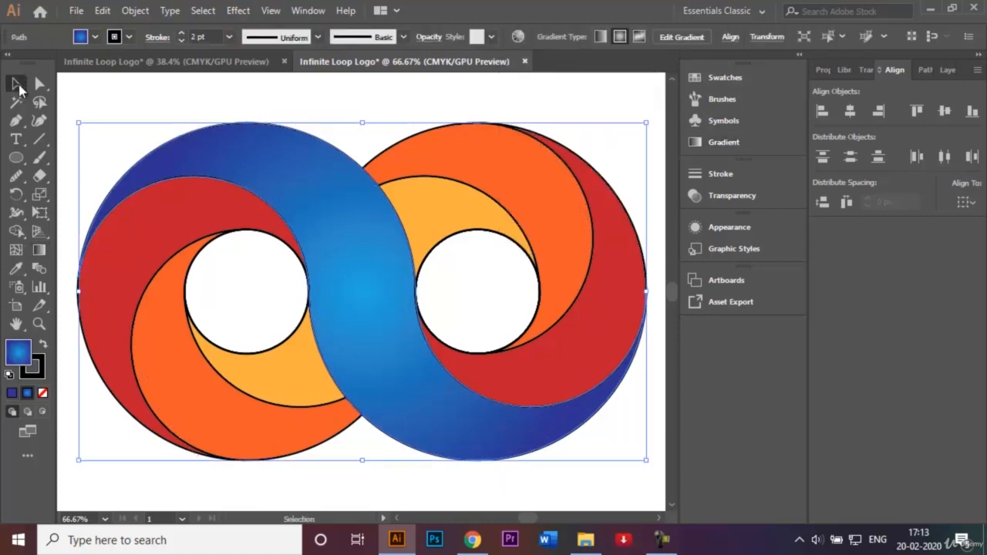
click(102, 108)
Fill both dark red outer crescents with the same light-to-dark blue gradient, using the linear type.
click(152, 228)
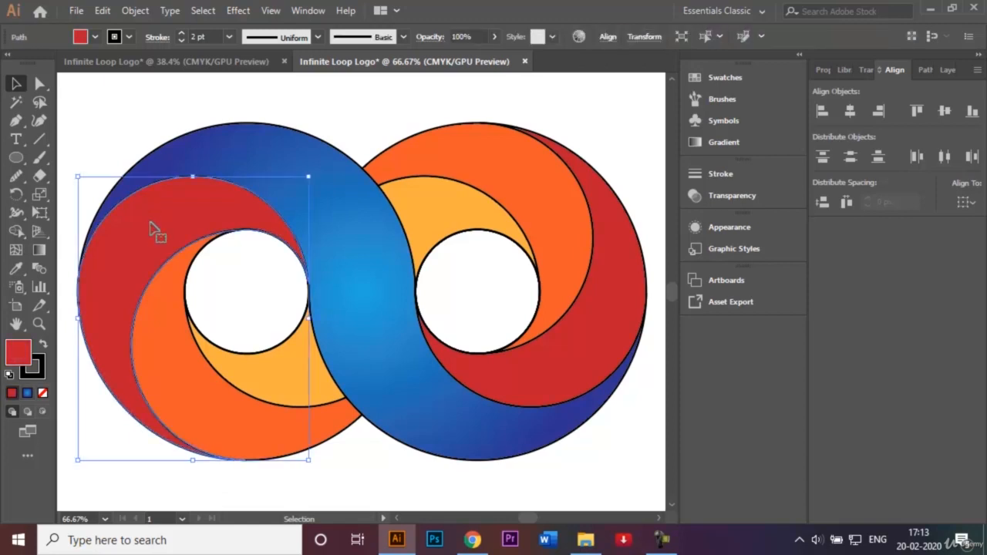
shift+click(600, 290)
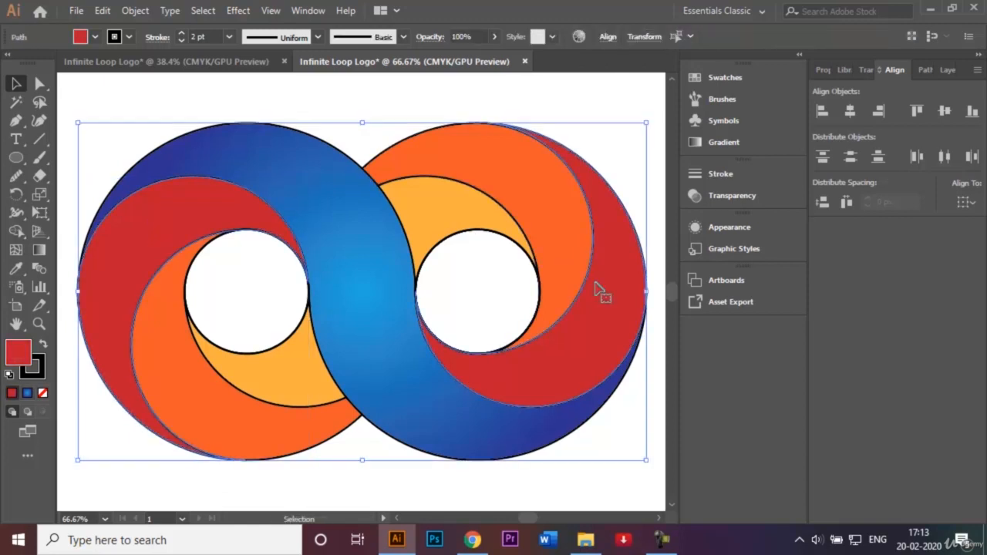
double_click(39, 250)
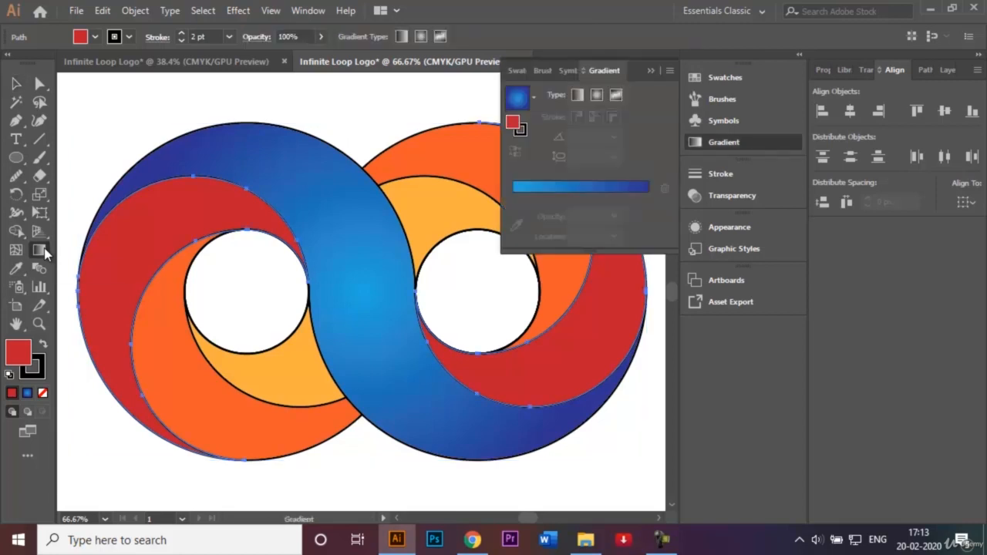
click(554, 186)
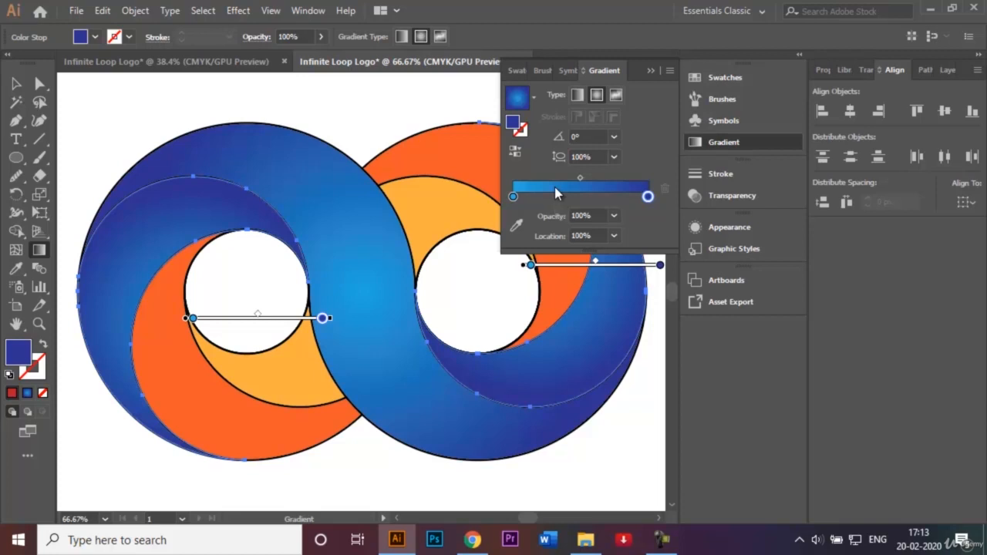
click(579, 95)
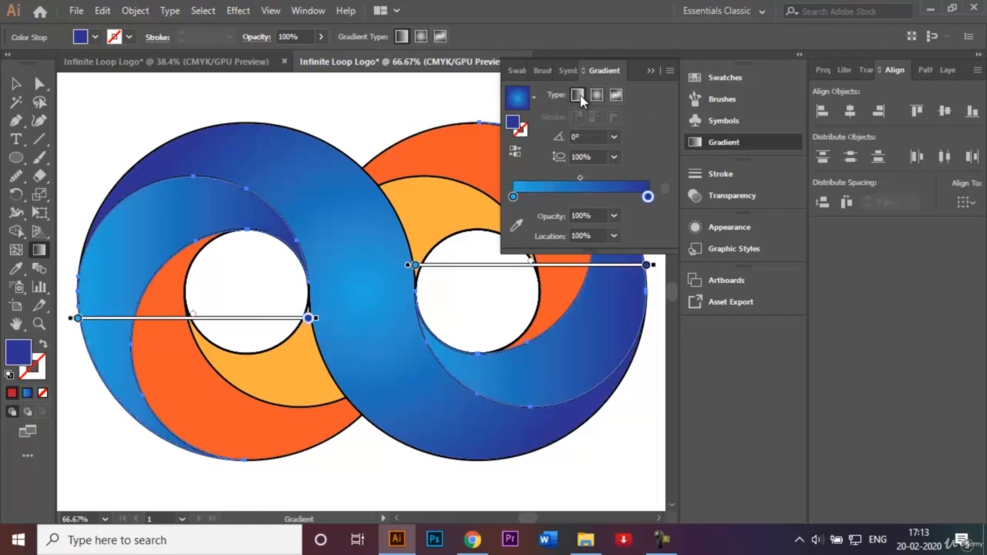
click(652, 71)
key(v)
click(132, 98)
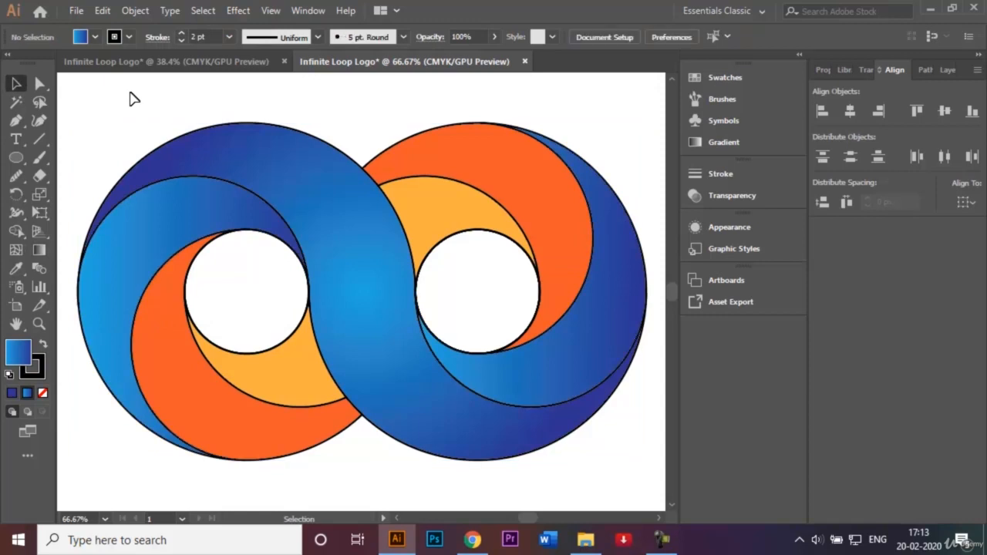
Redirect the left outer crescent's gradient to run from light blue at its lower end up to dark blue near its upper edge.
click(144, 230)
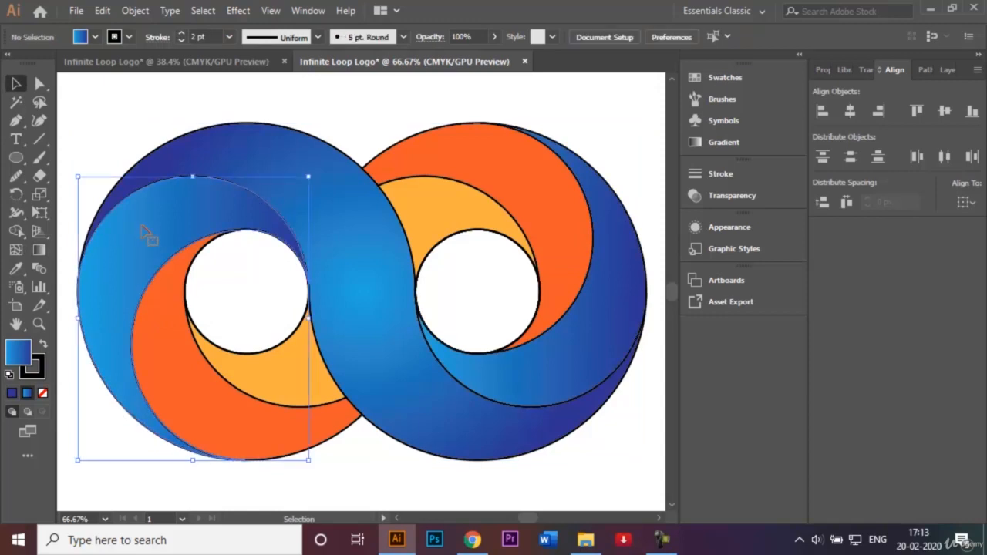
click(39, 250)
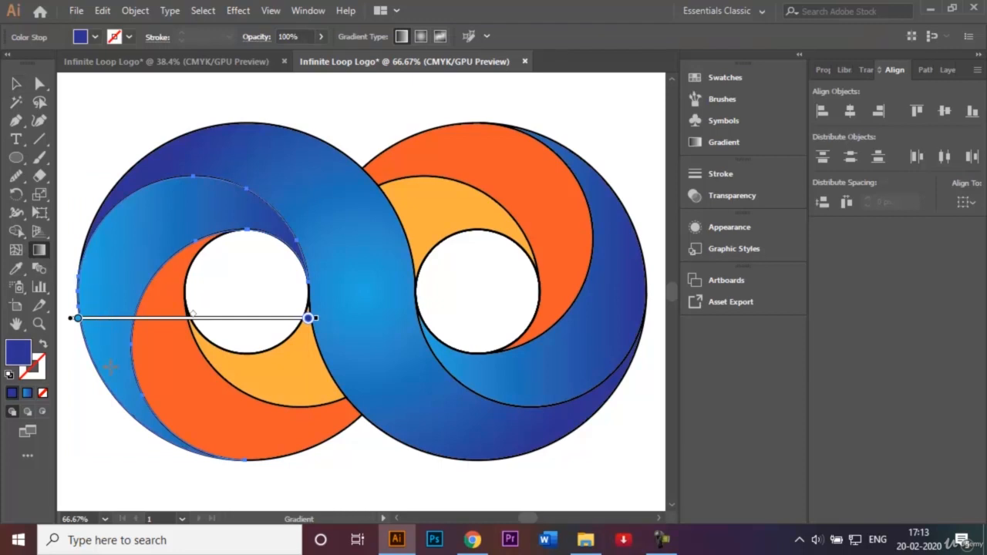
mouse_move(110, 372)
mouse_down()
mouse_move(136, 239)
mouse_move(178, 202)
mouse_up()
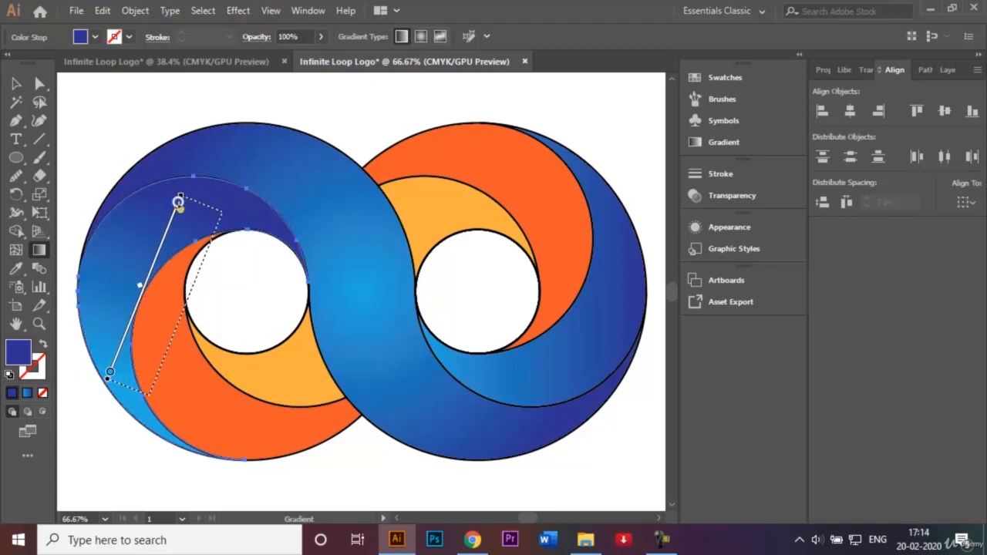
click(16, 83)
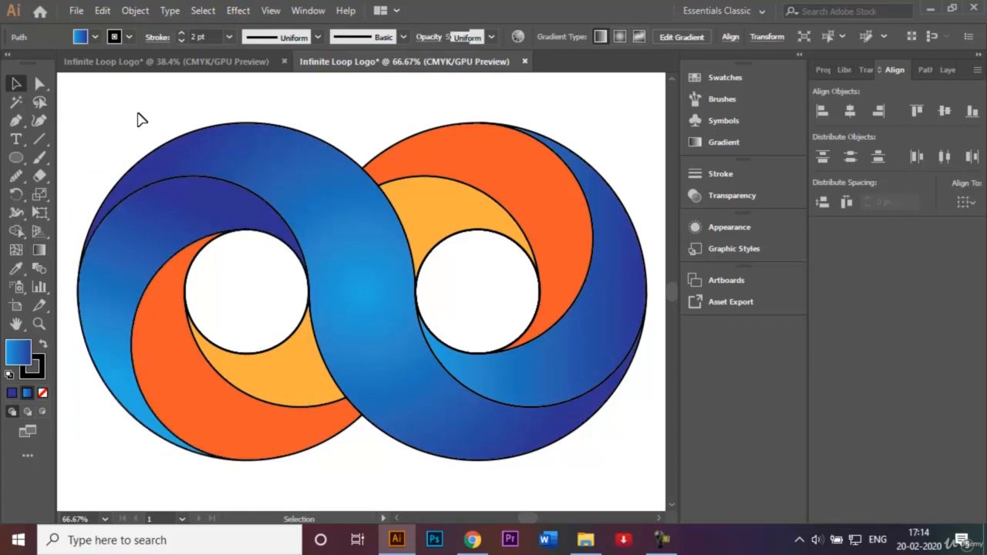
Redirect the right outer crescent's gradient to run from light blue at its upper end down to dark blue near its lower edge.
click(612, 274)
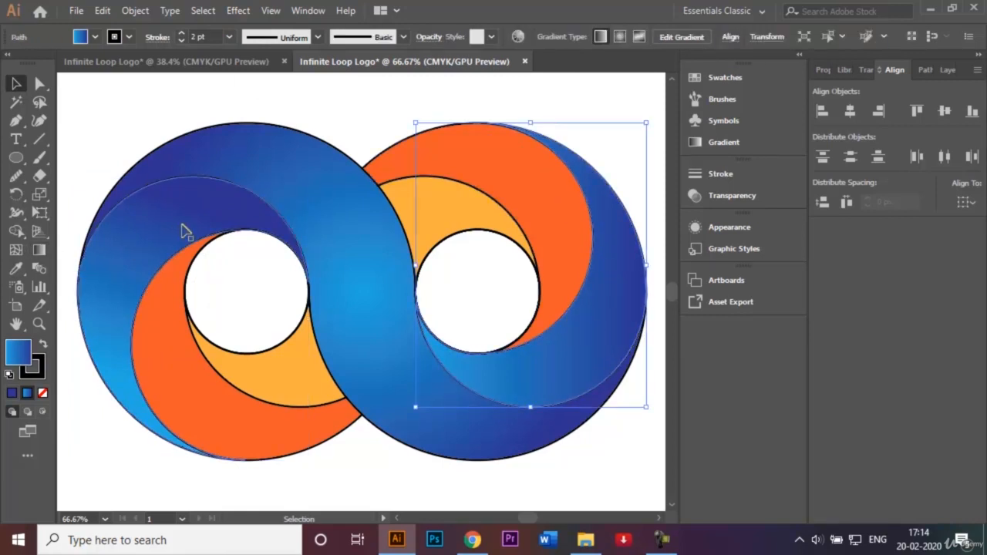
click(38, 251)
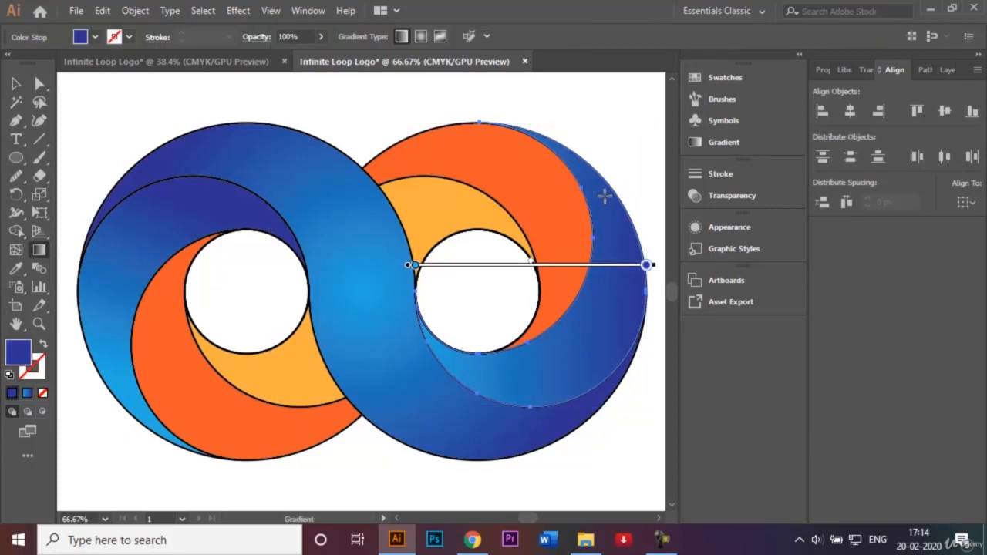
drag(605, 196, 569, 374)
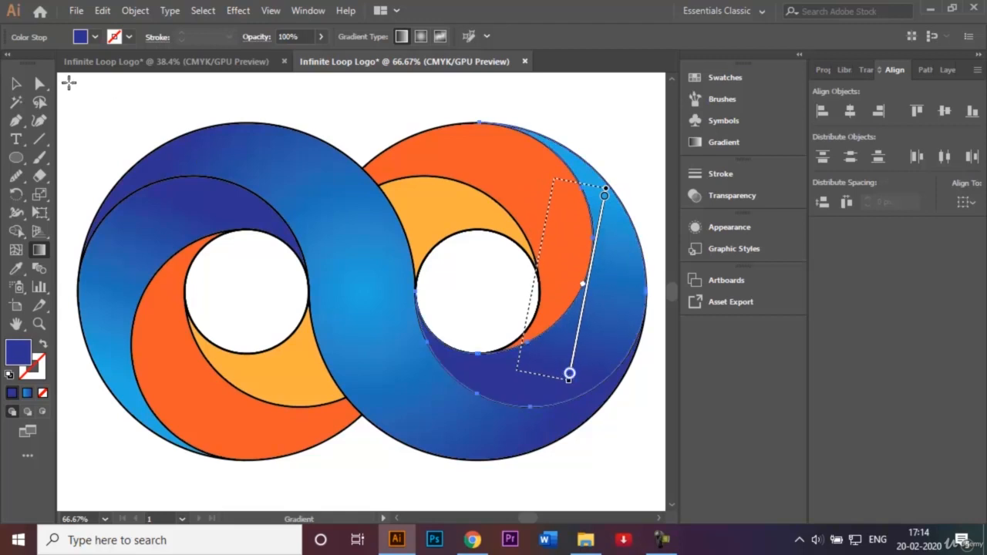
click(16, 84)
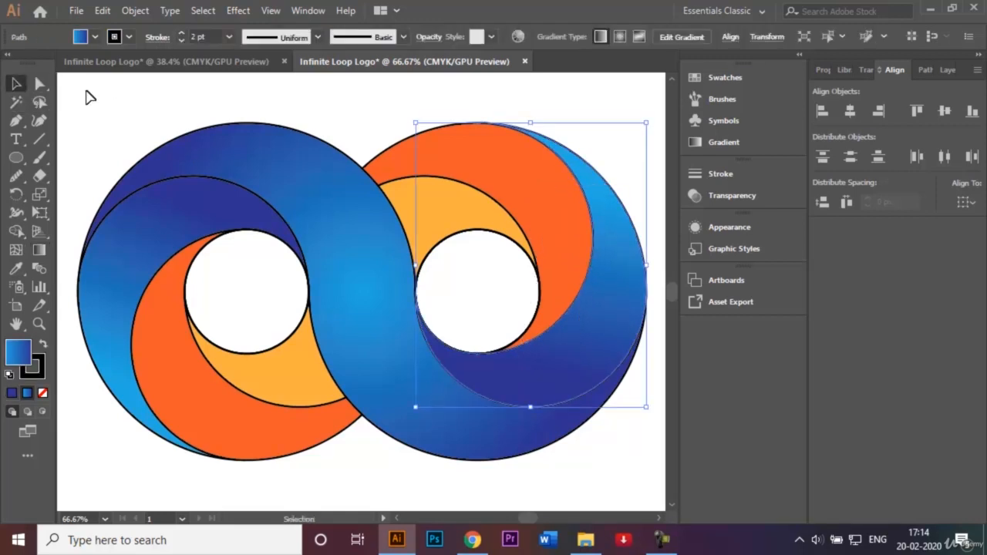
click(137, 98)
click(217, 418)
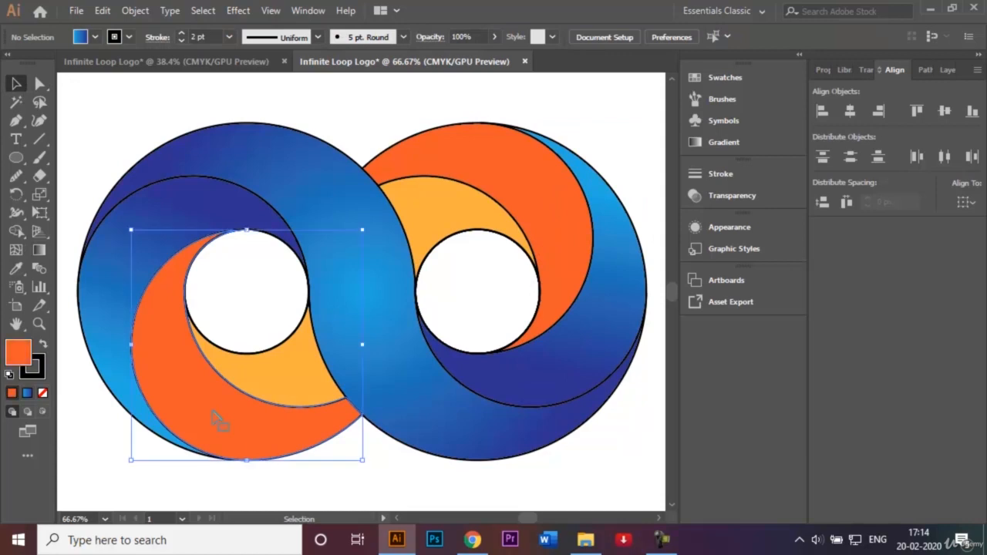
shift+click(515, 199)
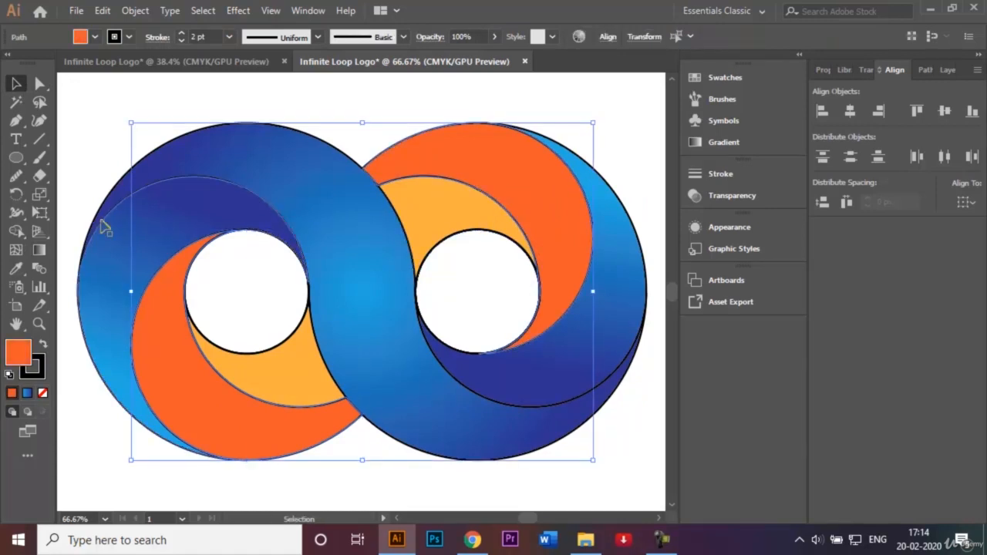
click(40, 252)
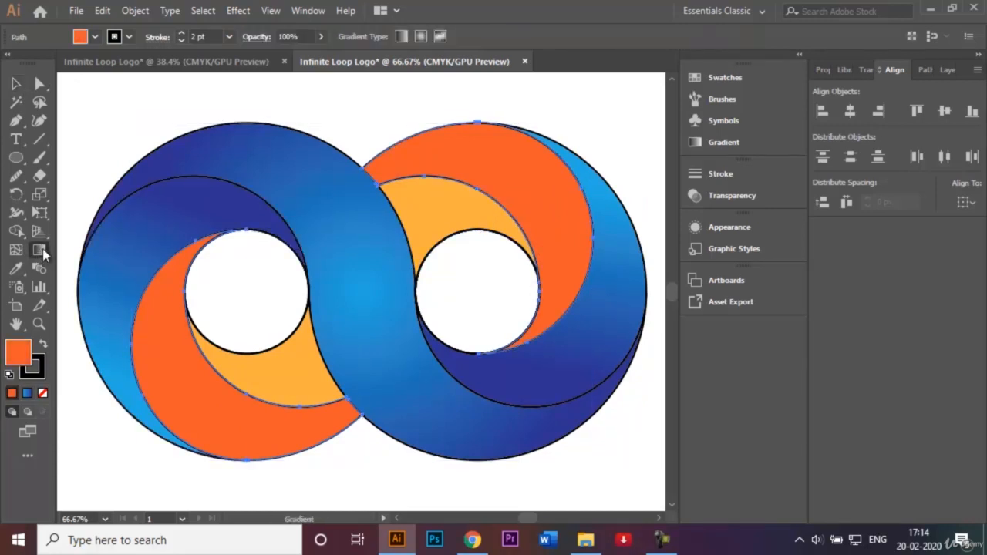
double_click(40, 251)
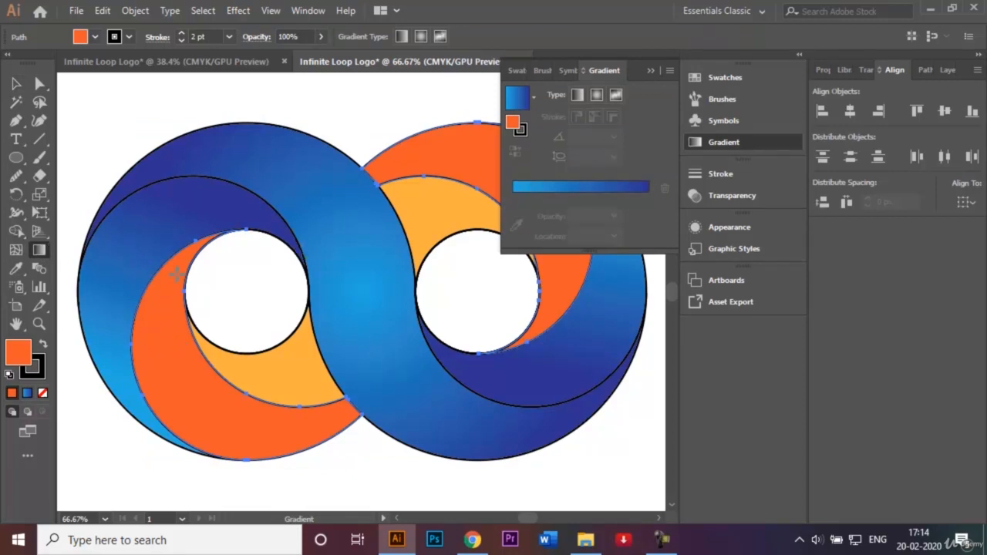
click(649, 72)
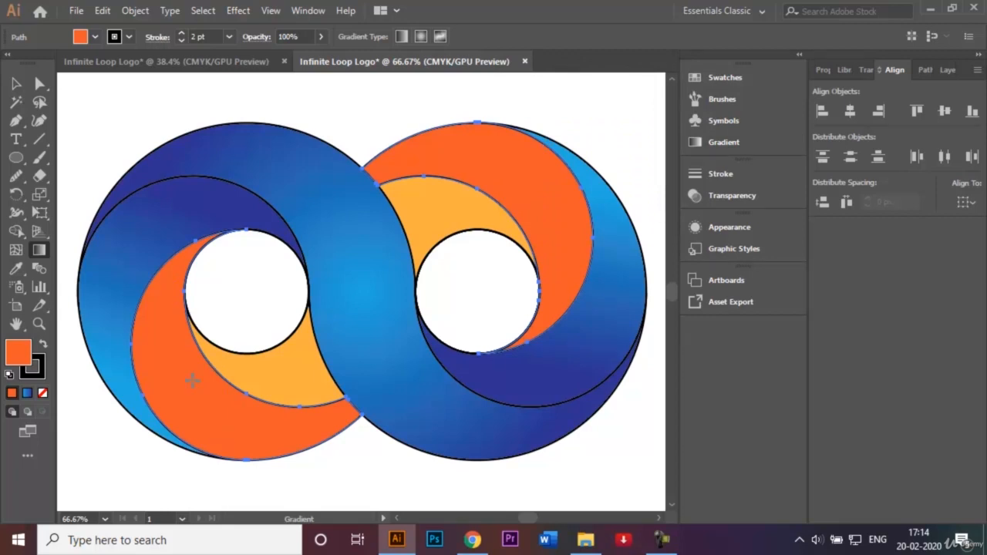
click(17, 83)
click(106, 99)
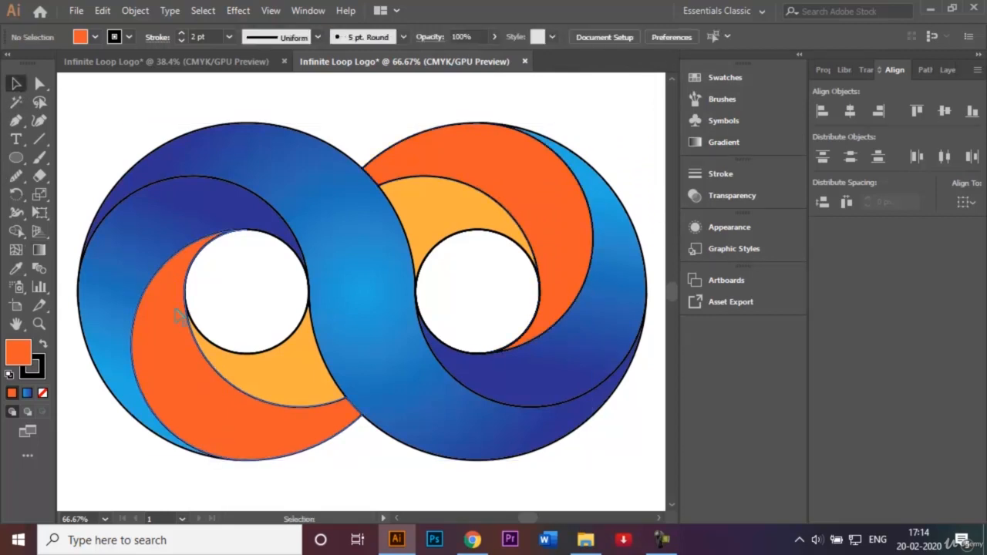
Fill both orange bands, one in each loop, with the existing light-to-dark blue linear gradient.
click(179, 316)
shift+click(575, 214)
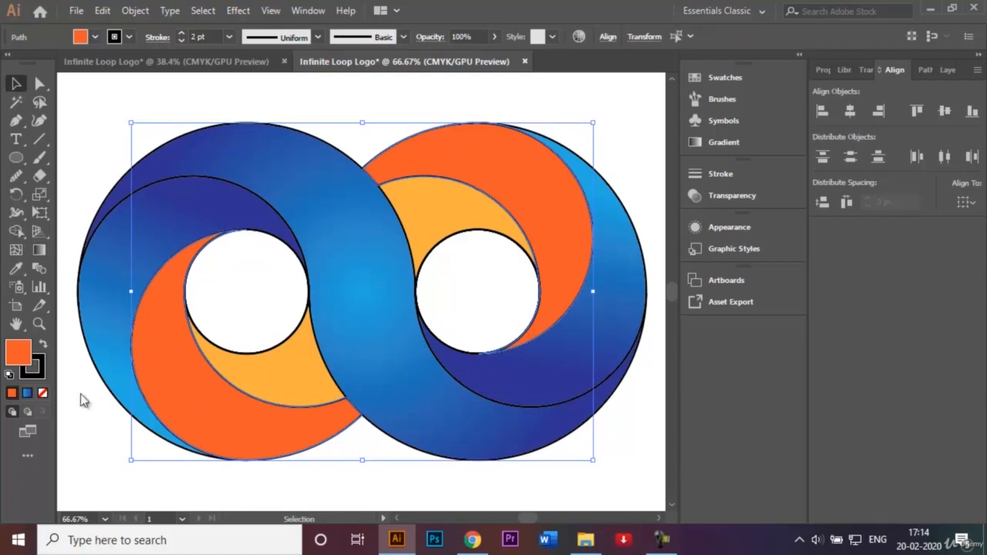
click(27, 394)
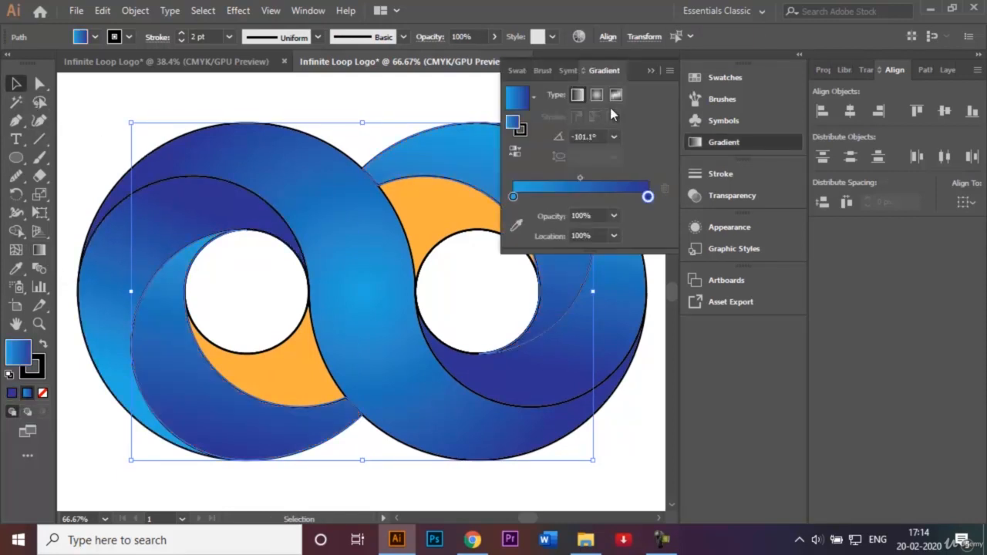
click(640, 73)
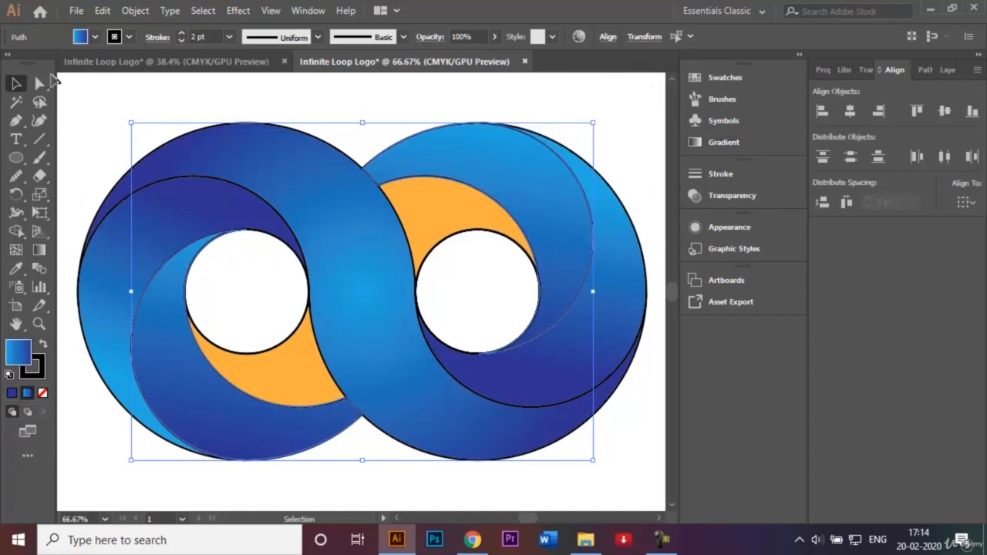
click(131, 101)
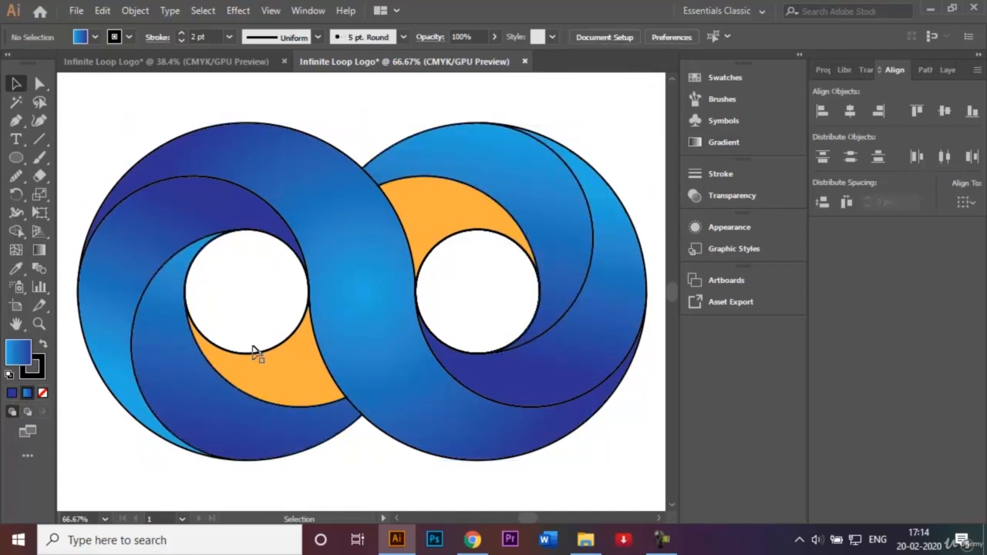
Fill the two yellow inner crescents beside the holes with the same light-to-dark blue linear gradient.
click(282, 387)
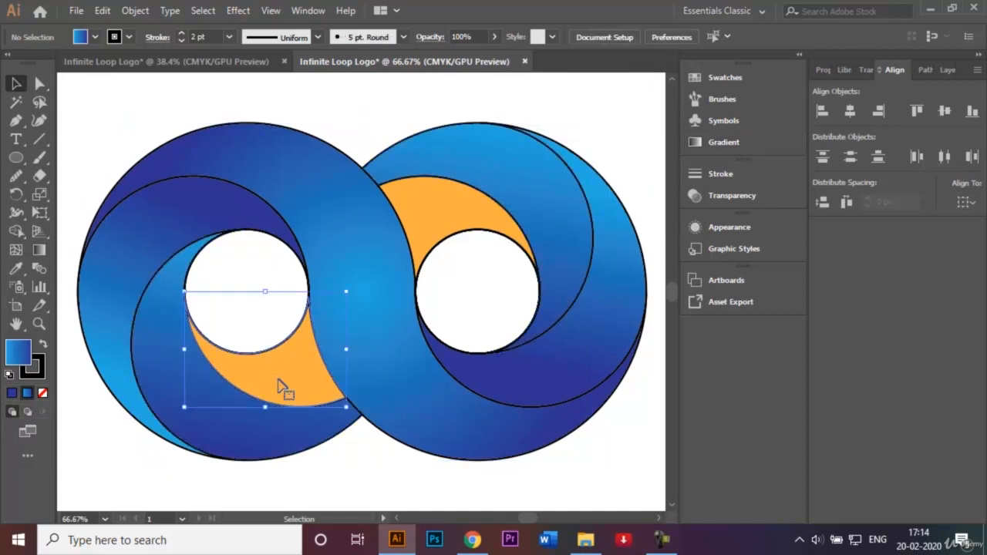
shift+click(432, 220)
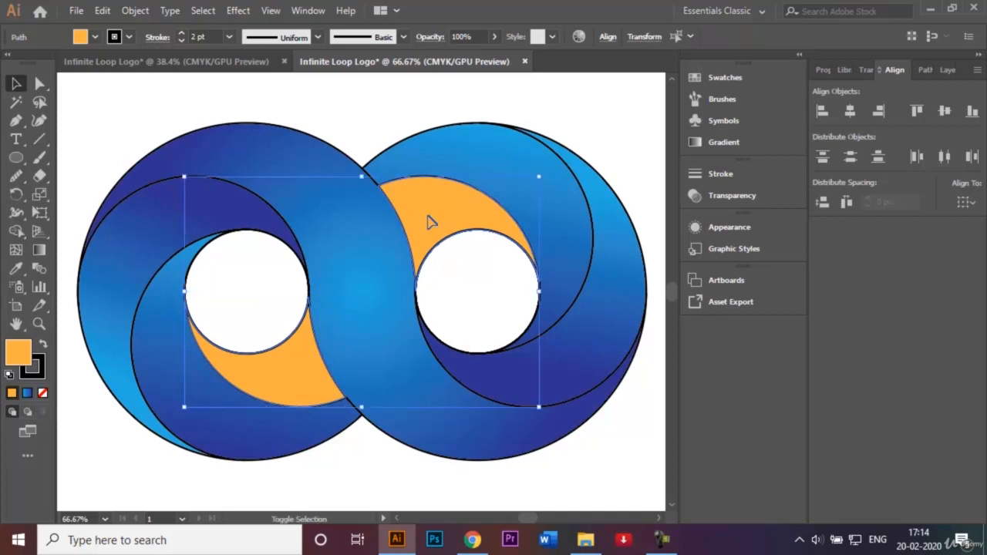
click(28, 393)
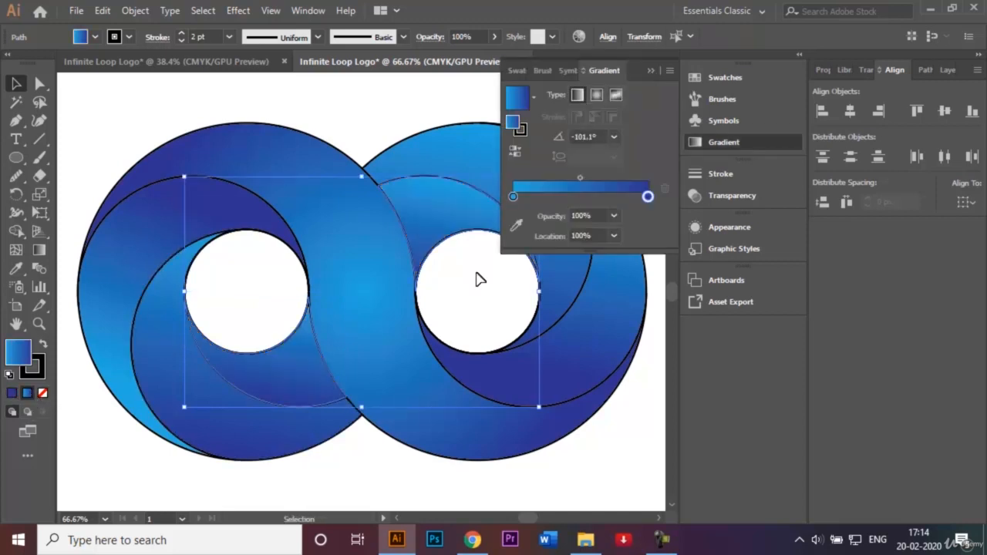
click(644, 74)
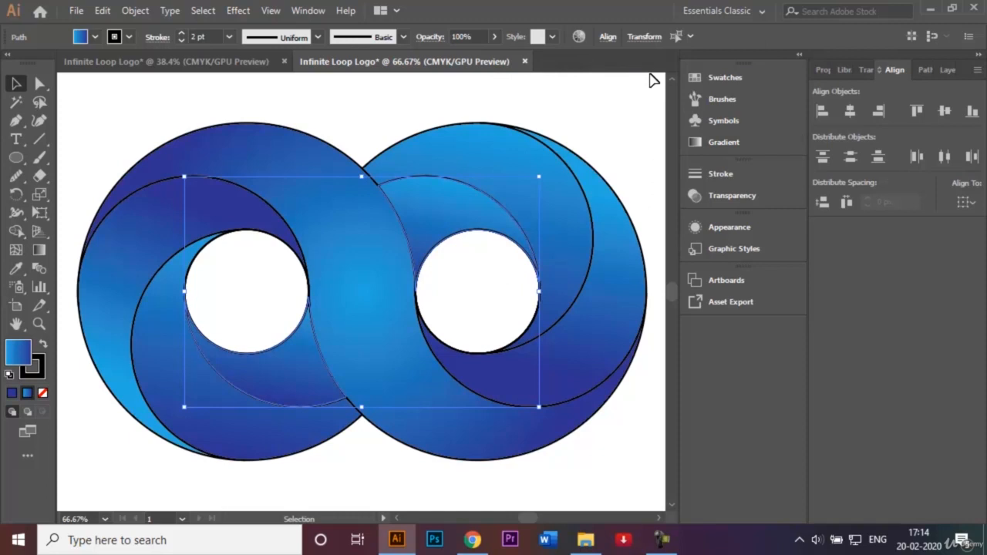
click(406, 97)
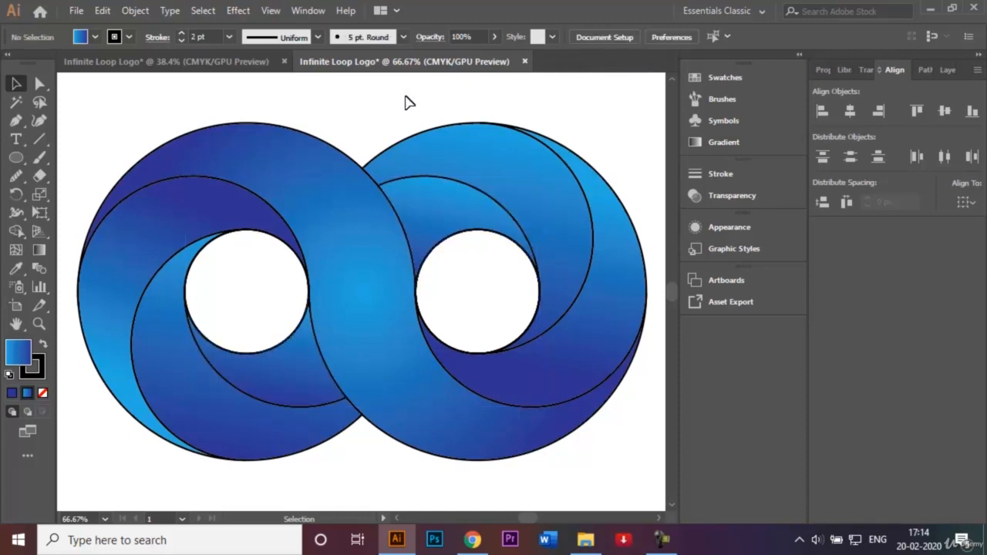
Remove the black stroke from all shapes of the logo.
key(ctrl+0)
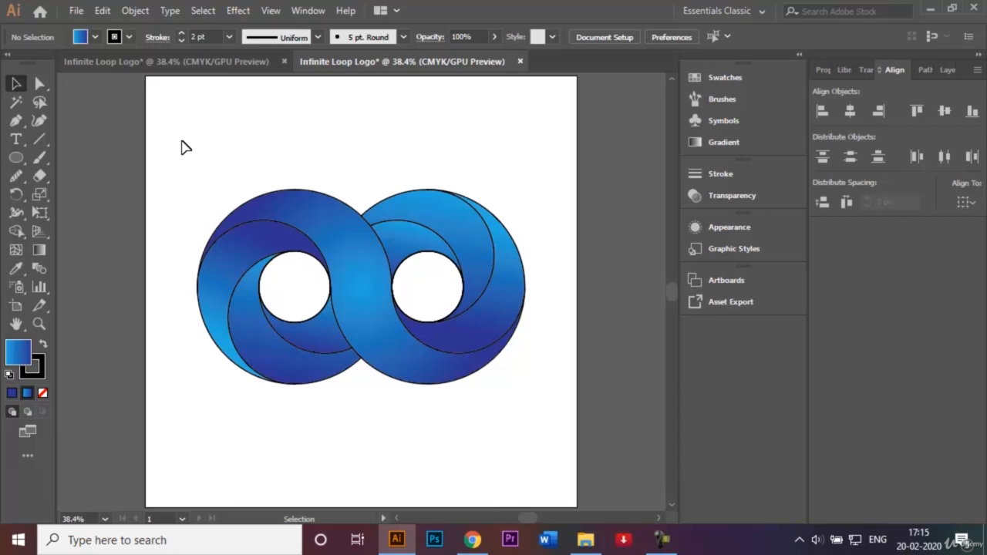
drag(185, 147, 547, 427)
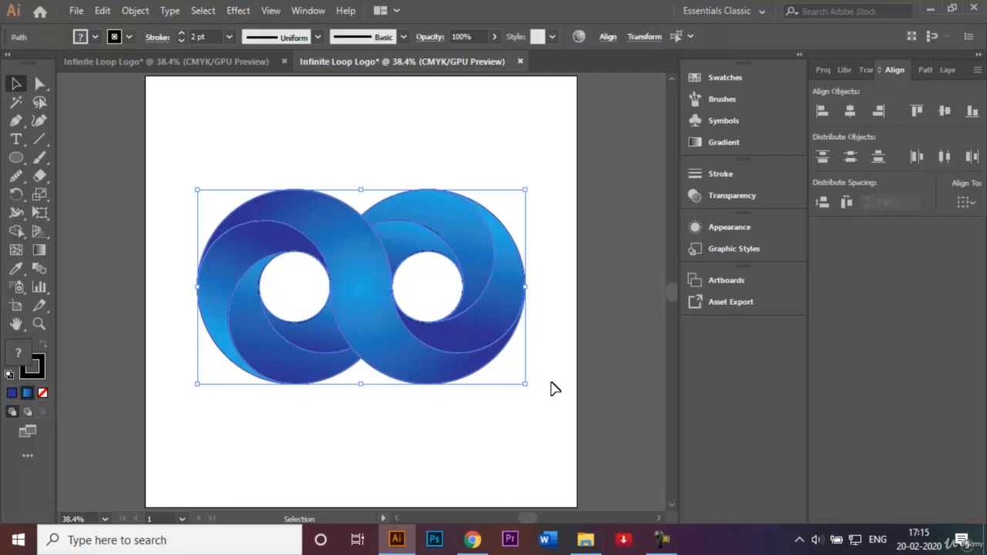
click(130, 39)
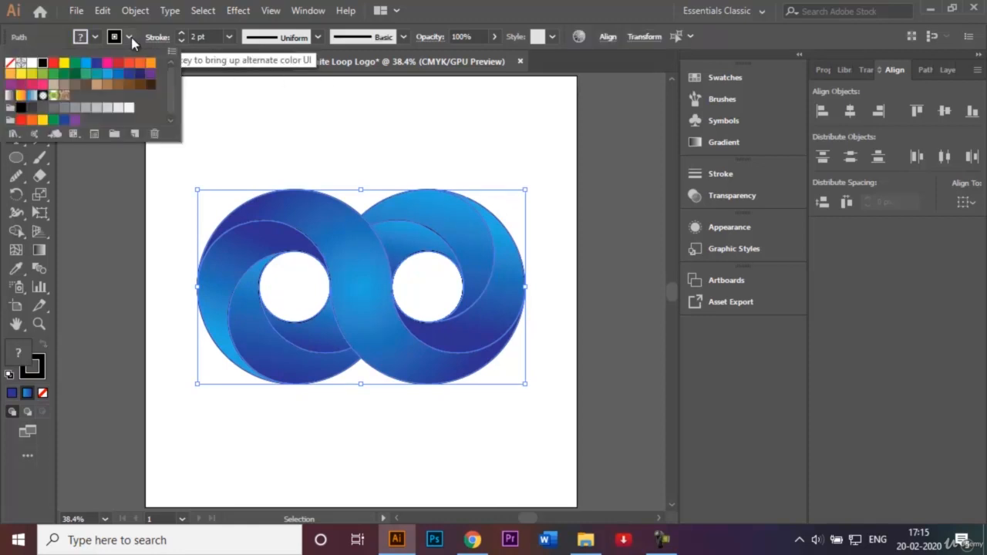
click(8, 64)
click(304, 162)
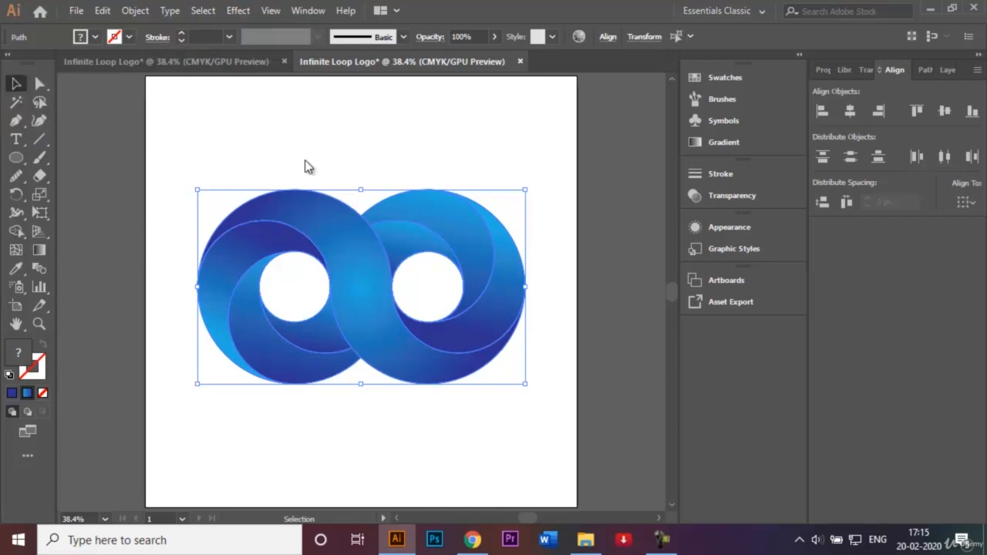
click(380, 159)
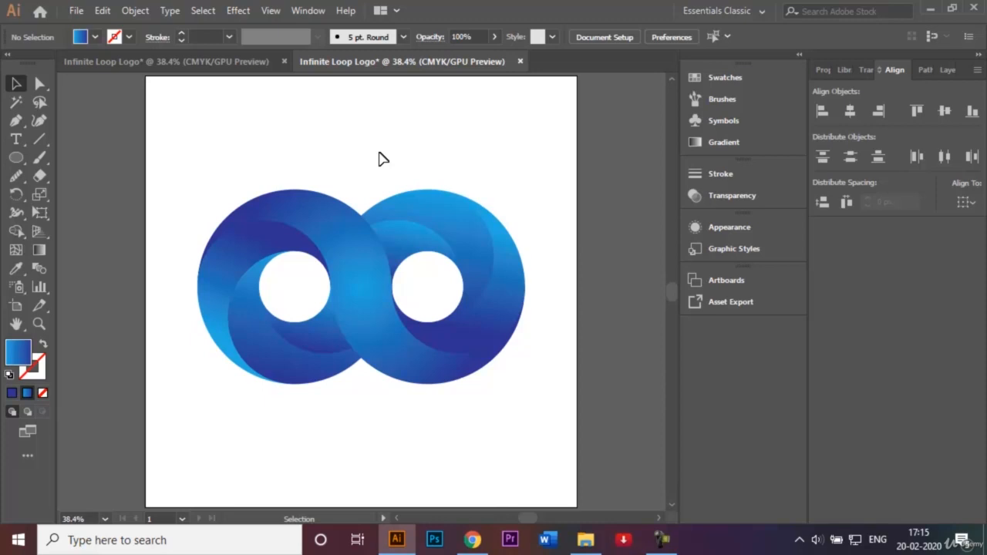
Give all shapes of the logo a black stroke.
drag(185, 162, 562, 412)
click(133, 40)
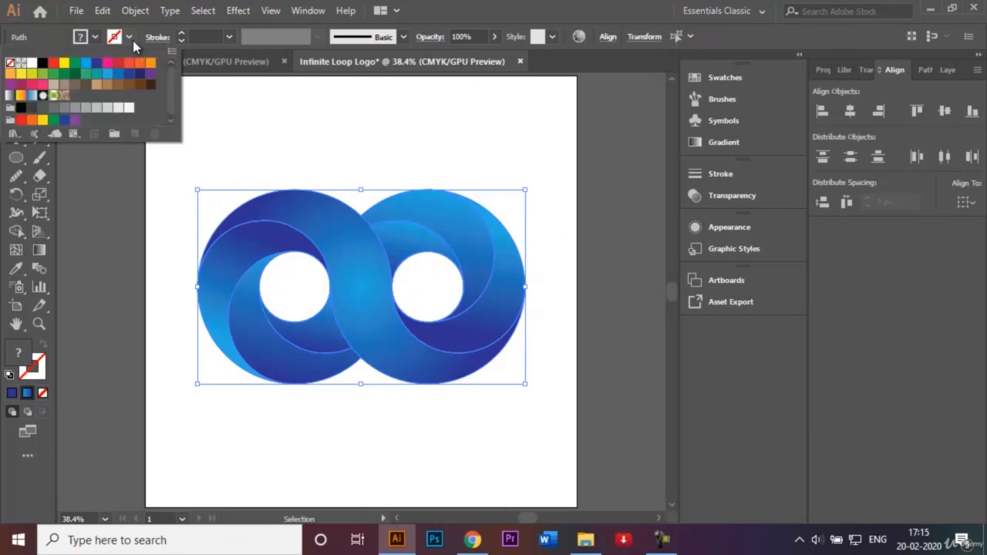
click(43, 63)
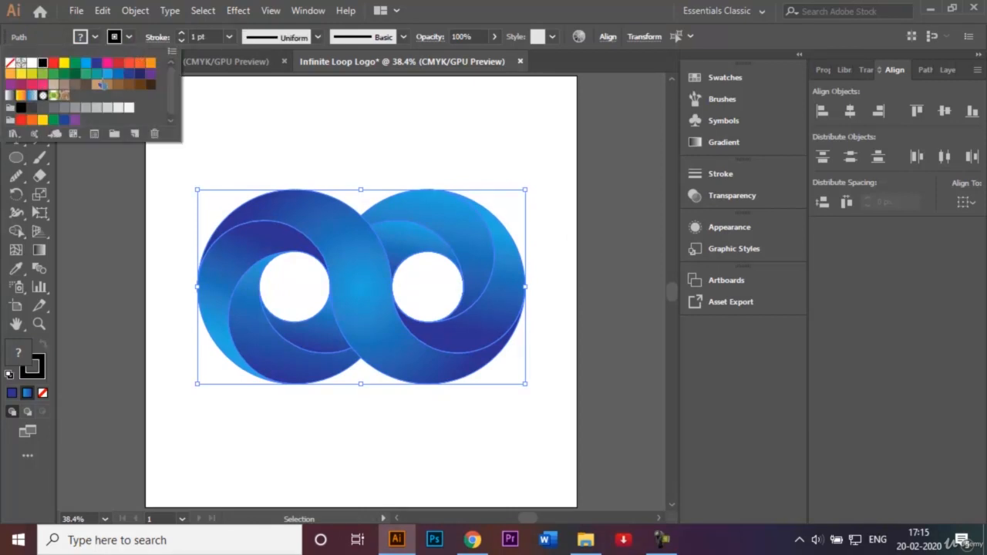
right_click(333, 146)
click(281, 139)
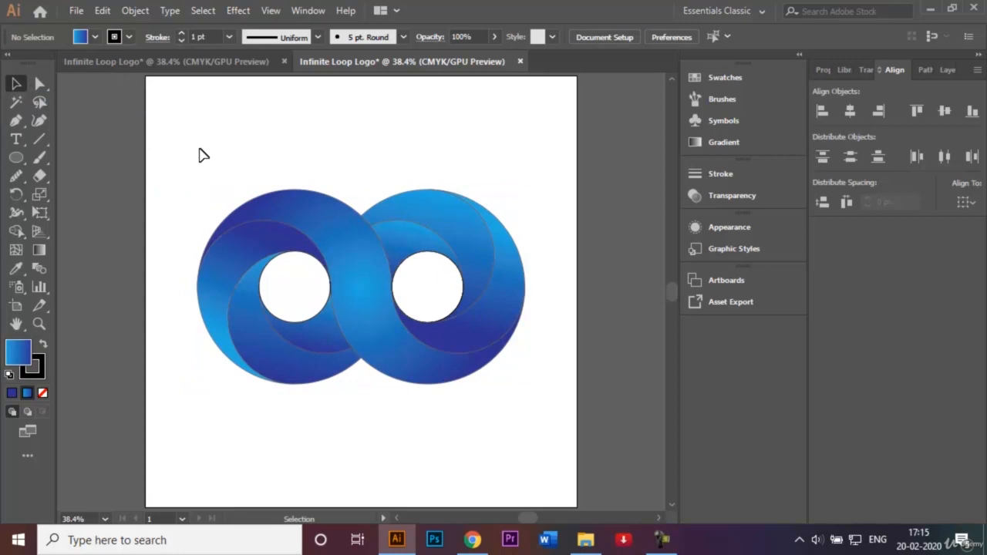
Set the stroke weight of all the logo's shapes to 2 pt.
drag(200, 152, 538, 428)
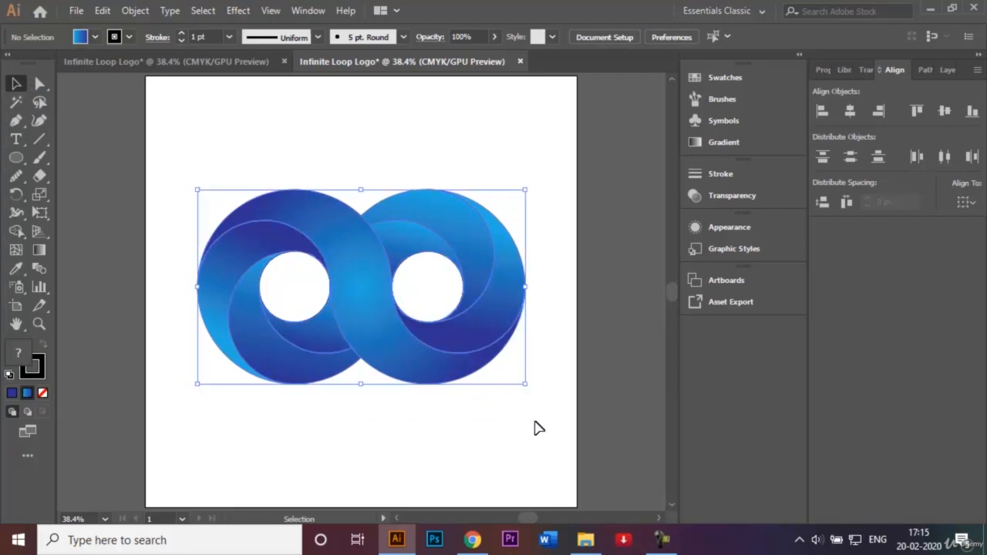
click(229, 37)
click(241, 120)
click(436, 137)
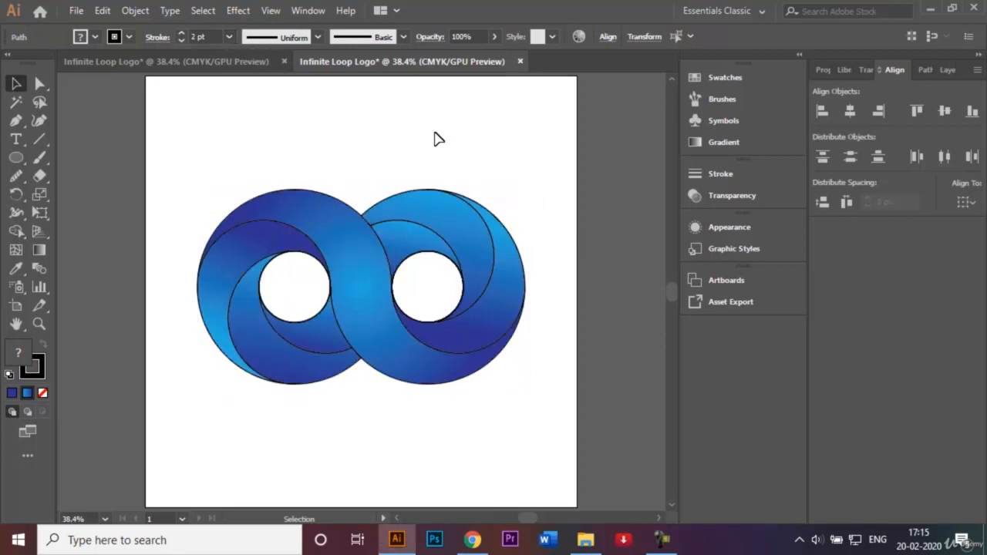
Following the red-purple logo in the other document, apply a Multiply drop shadow to all blue logo shapes: 75% opacity, 7 px offsets, 5 px blur.
click(141, 64)
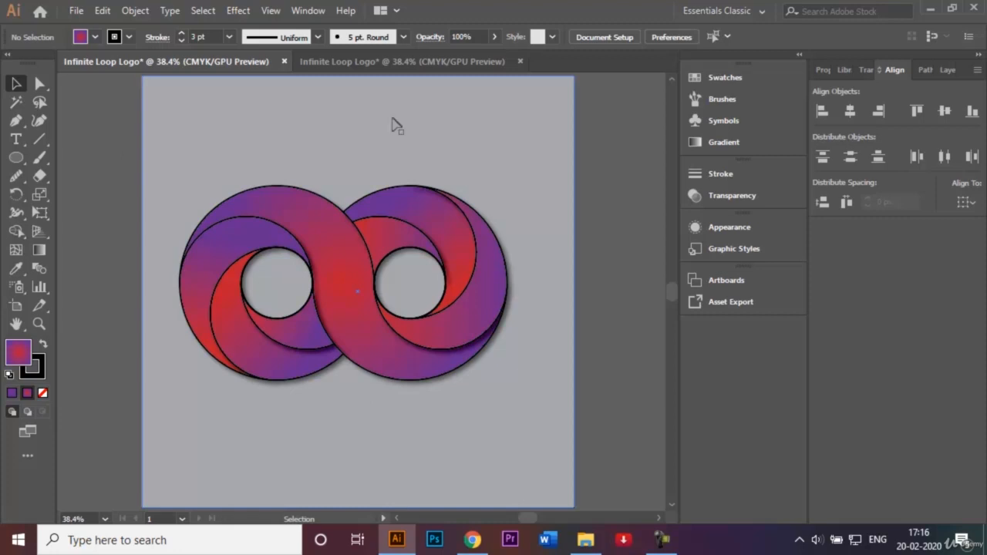
click(376, 61)
click(376, 62)
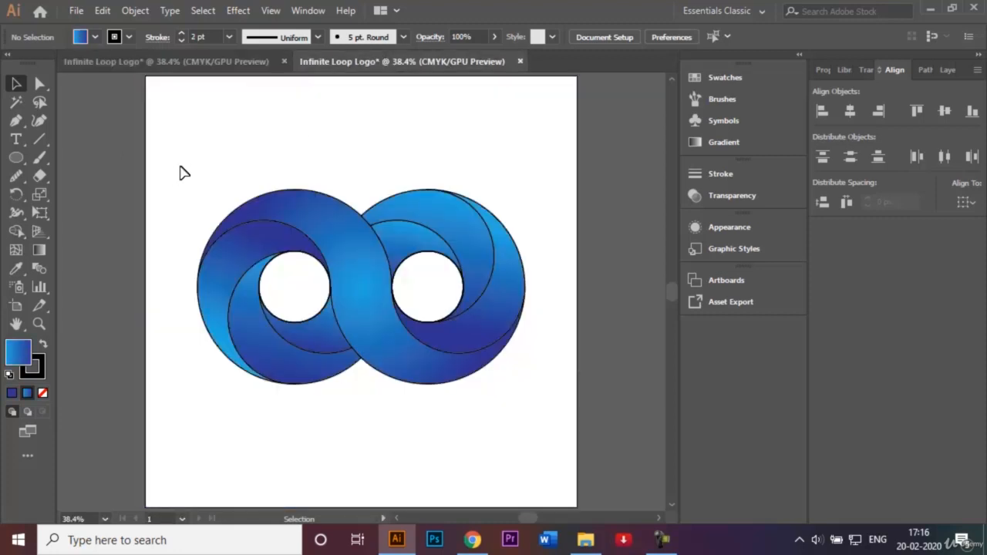
drag(179, 173, 555, 427)
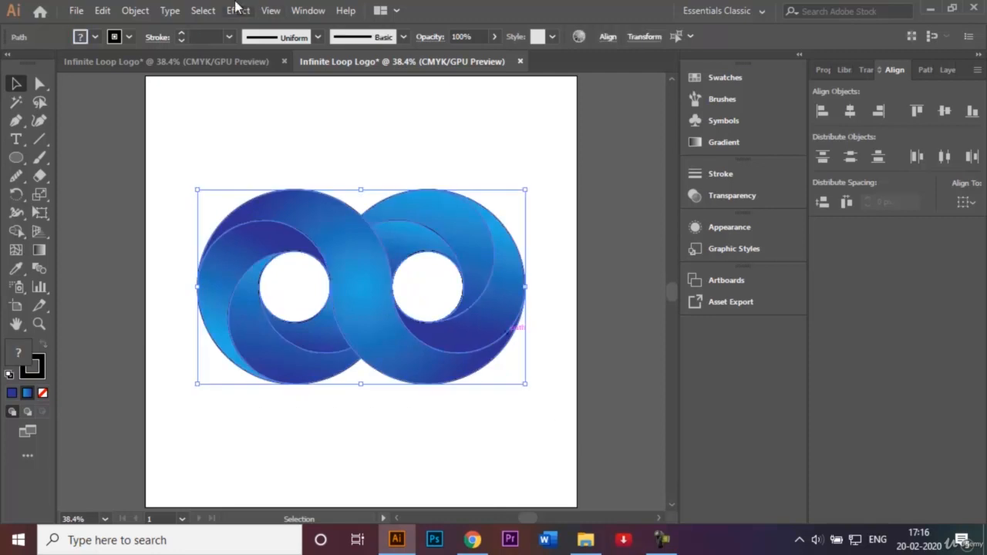
click(237, 11)
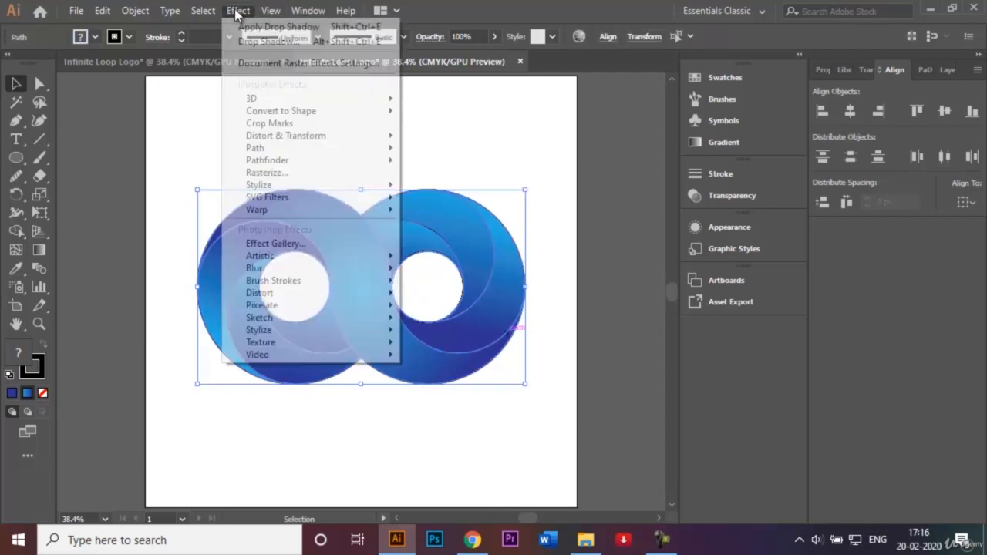
mouse_move(323, 190)
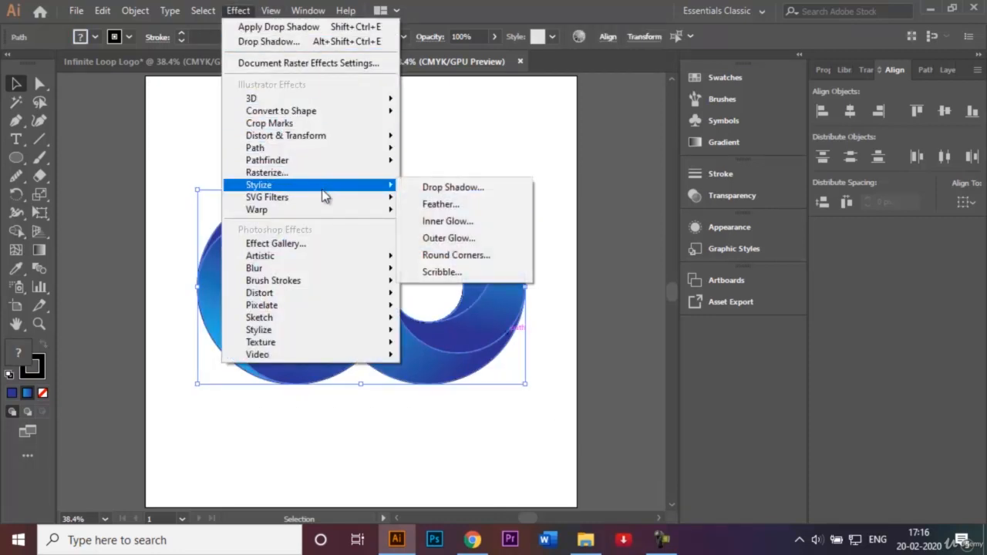
click(436, 193)
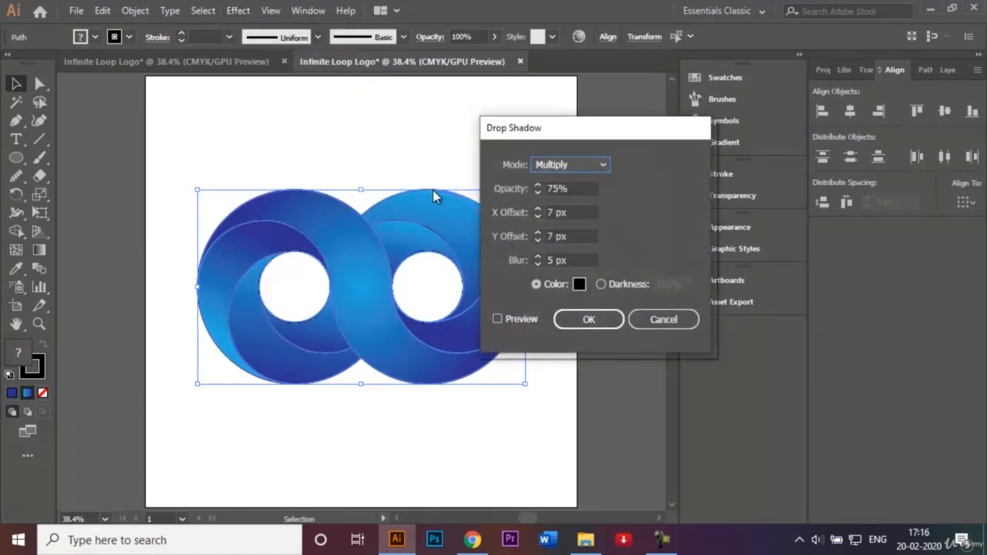
drag(586, 139, 643, 111)
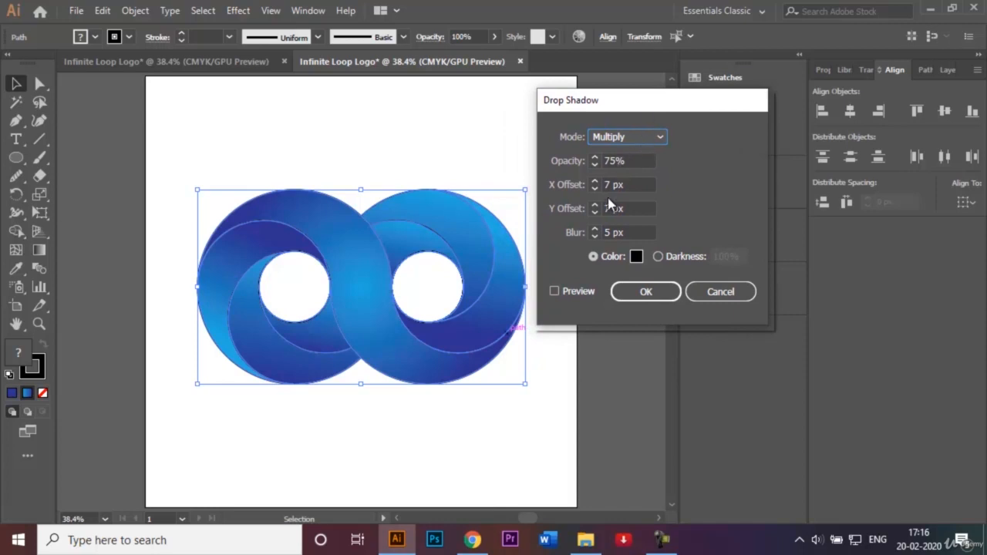
click(554, 291)
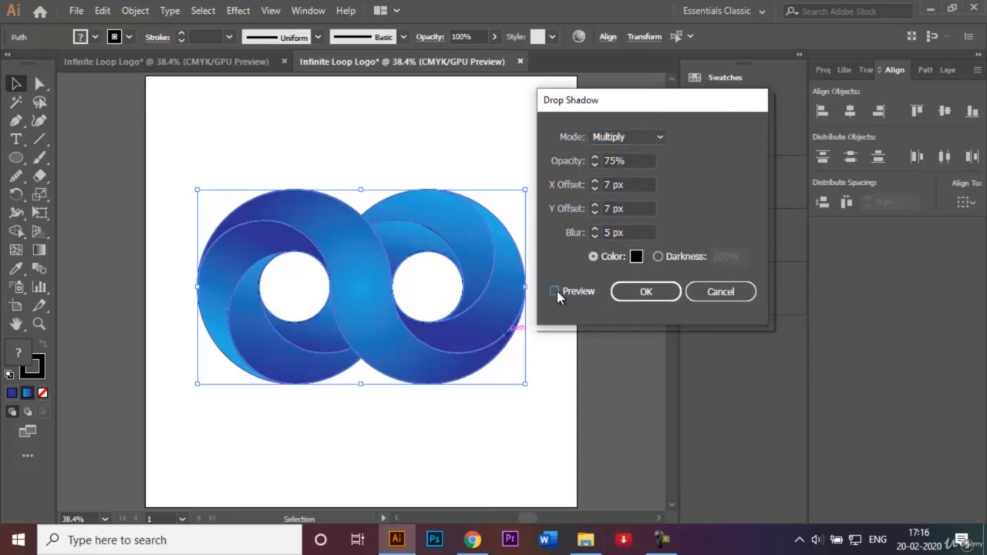
click(554, 291)
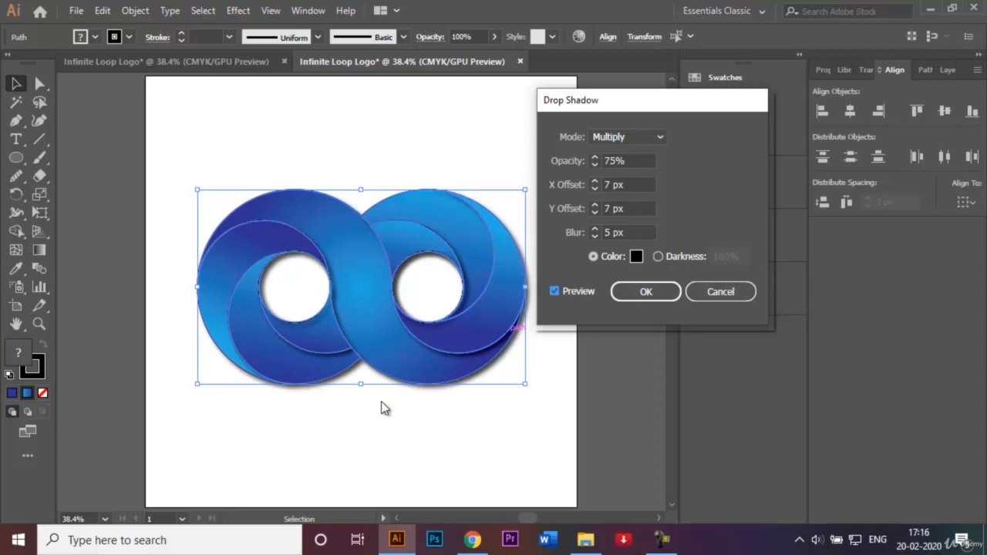
click(645, 294)
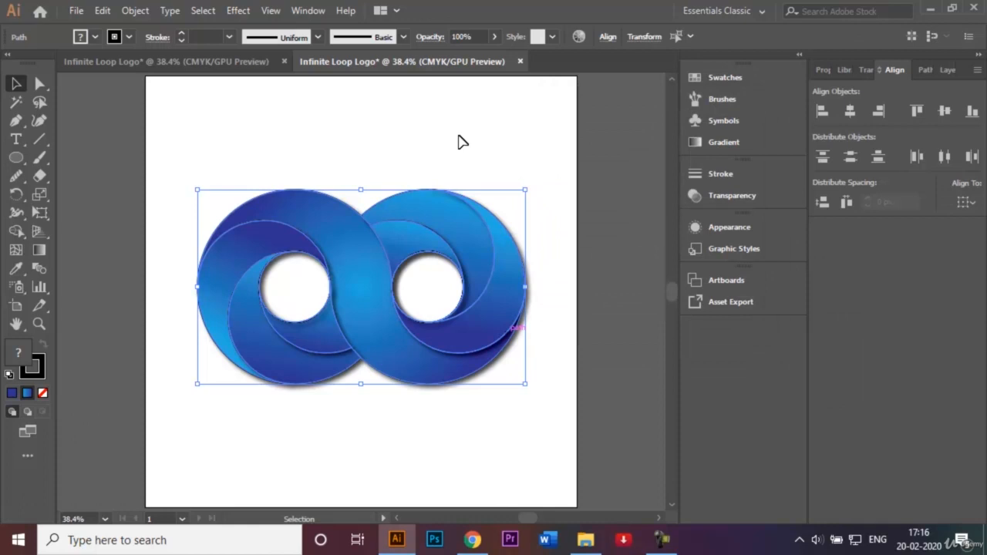
click(497, 158)
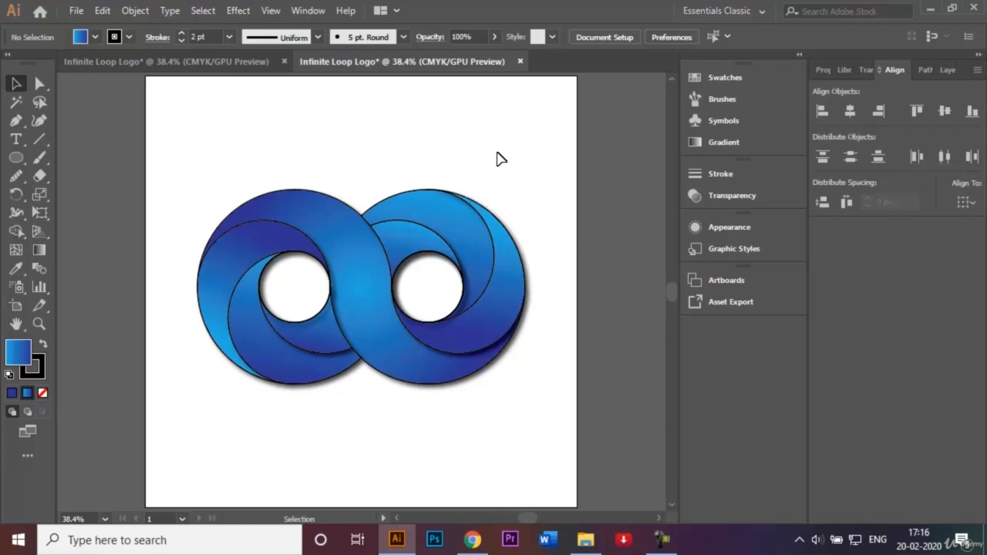
Save the document as Infinite Loop Logo.ai in the Logos folder, using the Illustrator CC version.
click(77, 11)
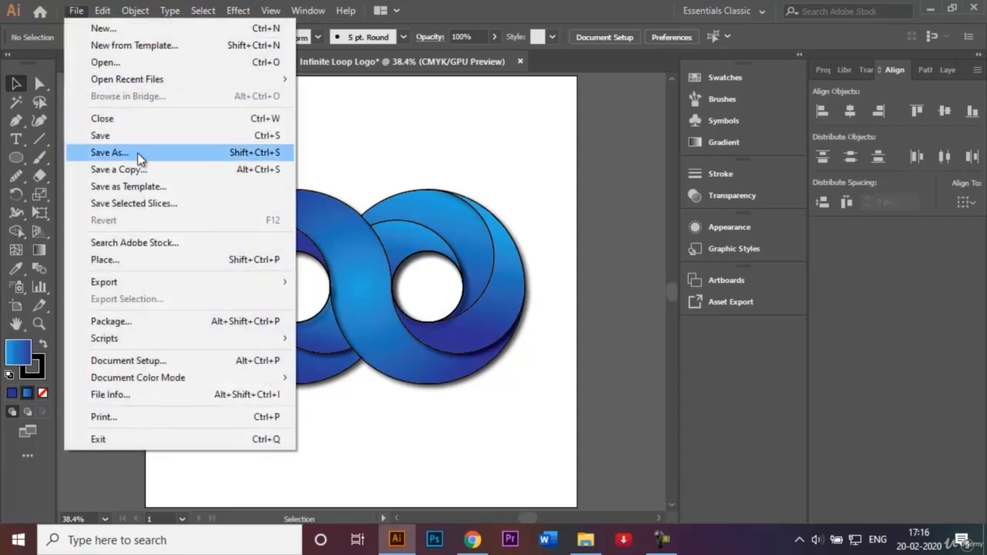
click(137, 153)
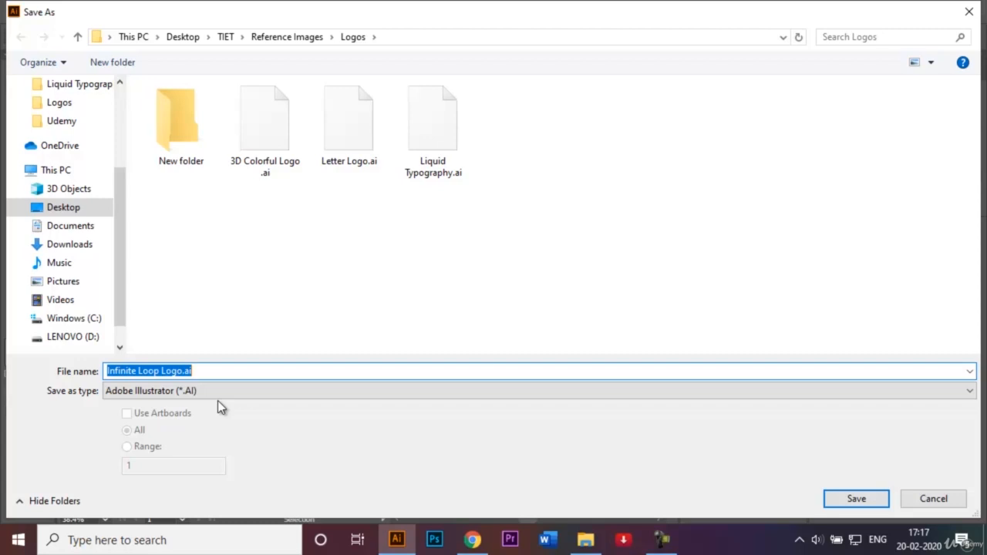
click(861, 501)
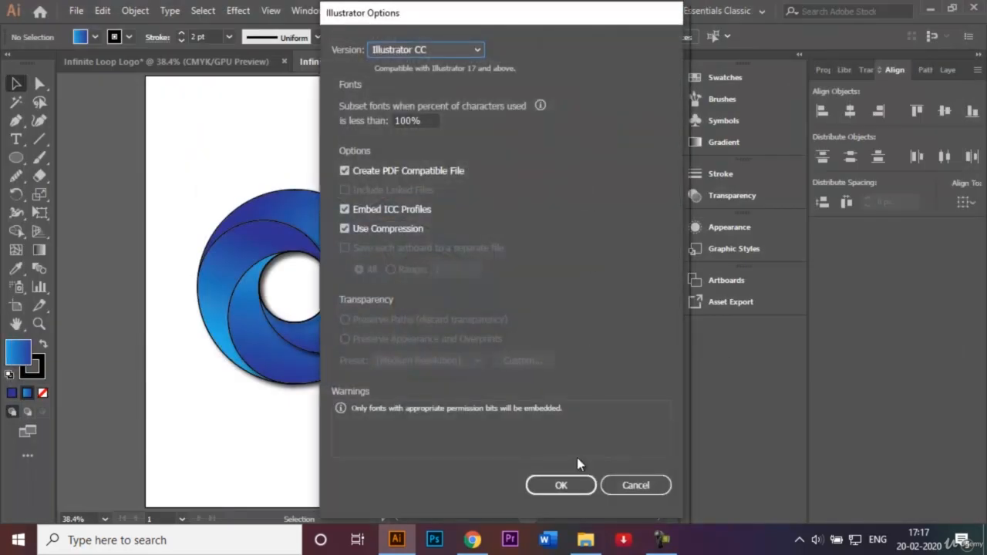
click(574, 488)
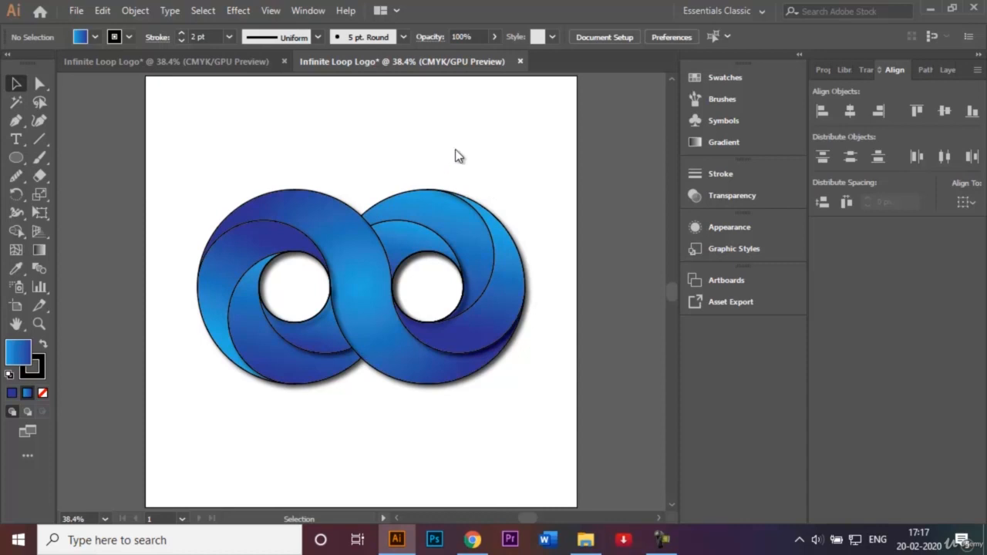